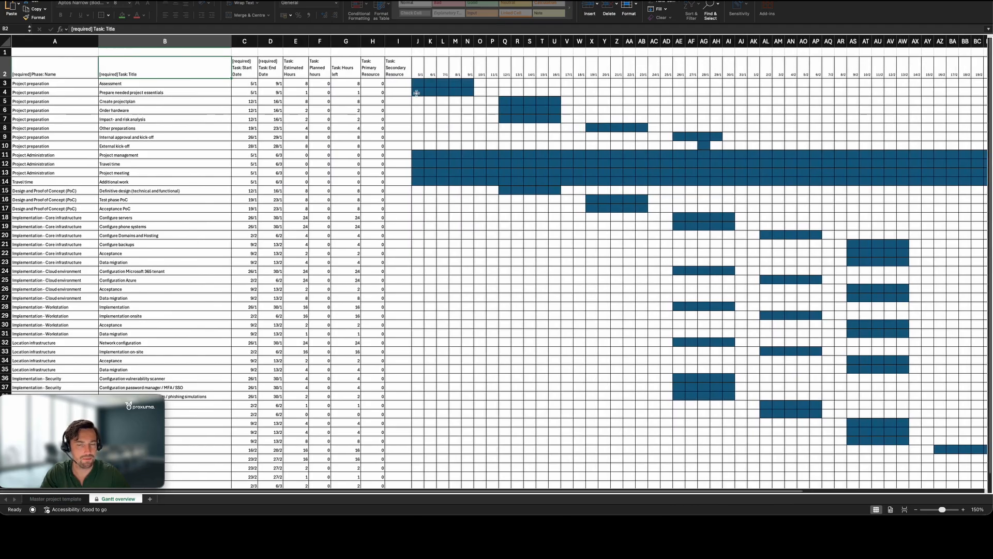
Examine the project preparation bars and the Project Administration bars across the whole timeline of the Gantt overview
click(450, 83)
scroll(434, 84, right, 1)
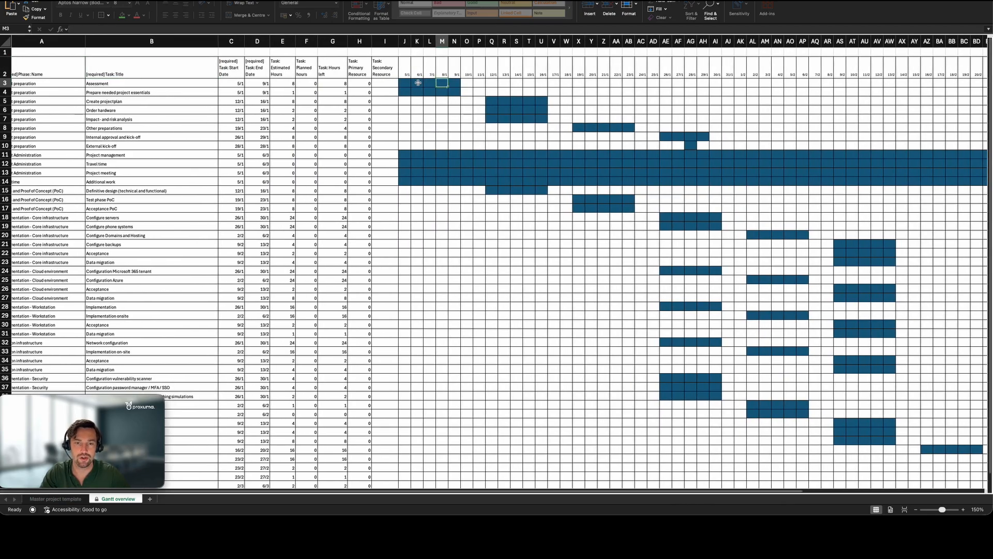
drag(404, 82, 699, 143)
click(676, 207)
scroll(672, 204, down, 4)
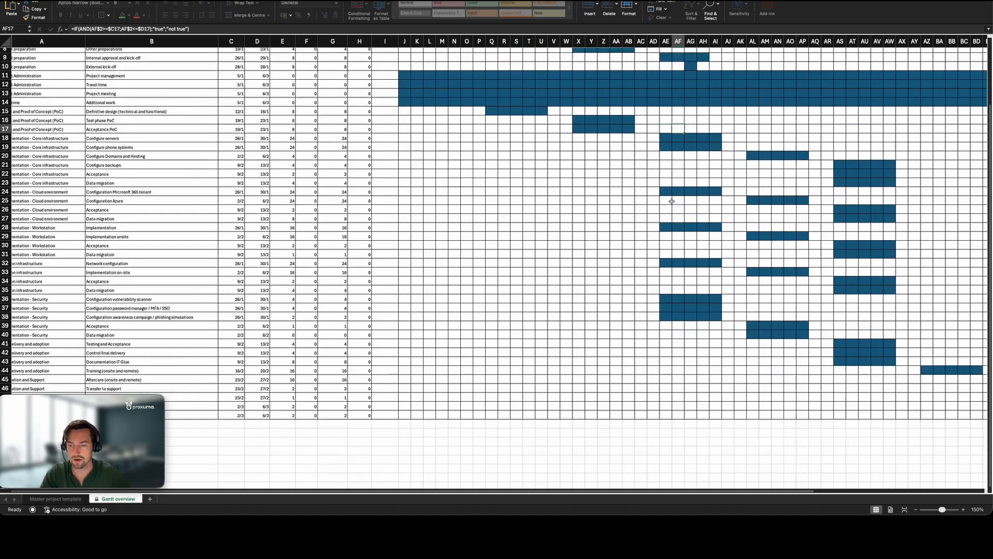
scroll(670, 201, right, 5)
scroll(670, 201, up, 4)
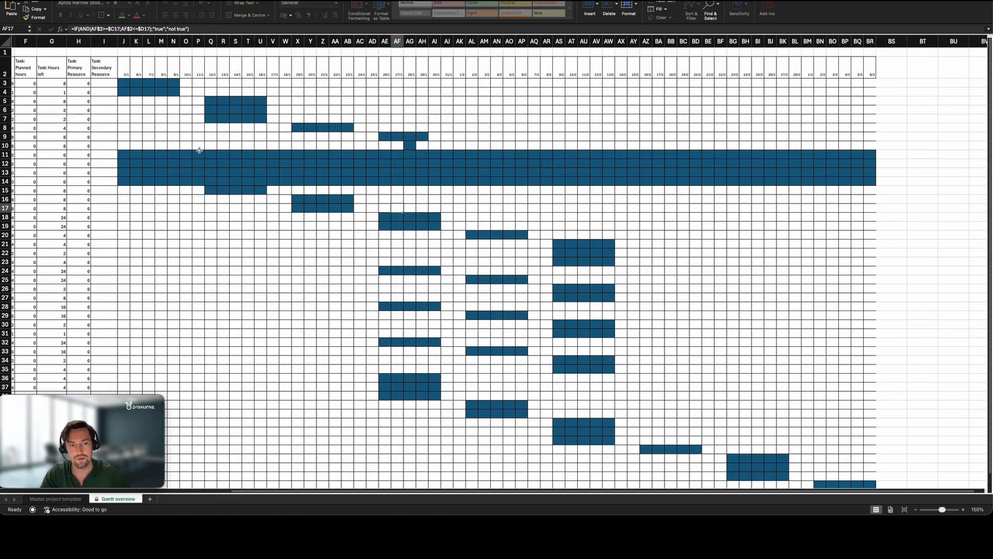
drag(198, 154, 858, 182)
scroll(672, 217, left, 6)
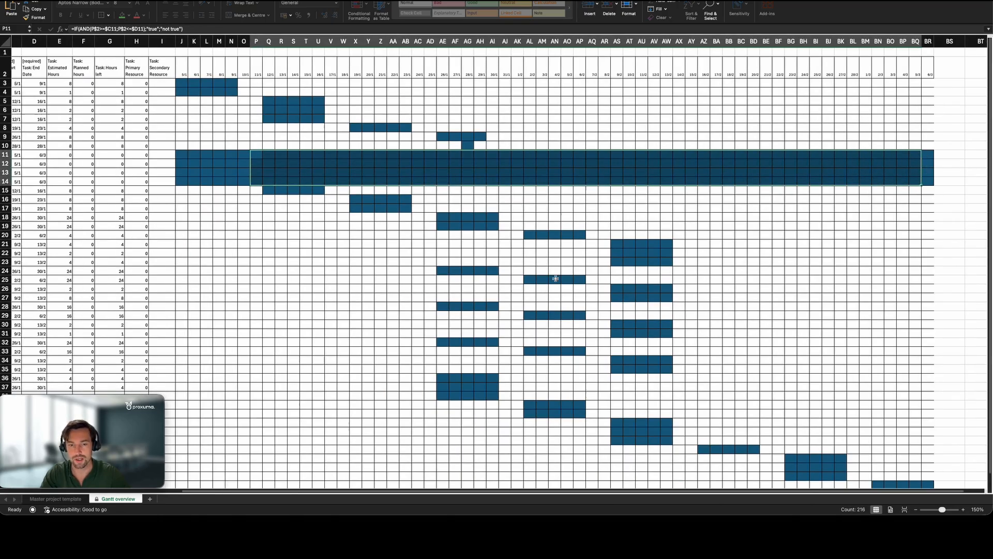
scroll(490, 254, right, 2)
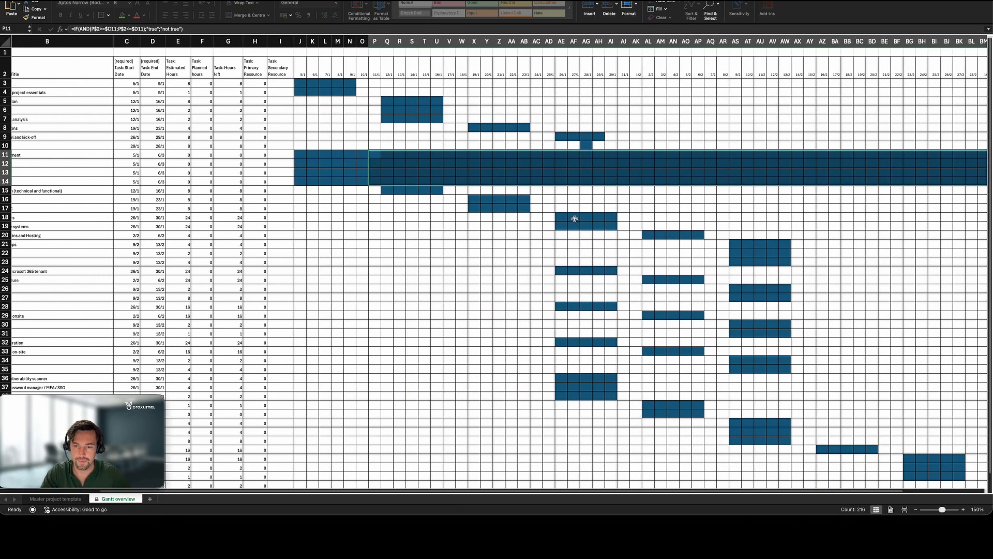
Examine the implementation phases from Core infrastructure to Location infrastructure, comparing their task rows with their Gantt bars
drag(562, 215, 767, 271)
click(570, 287)
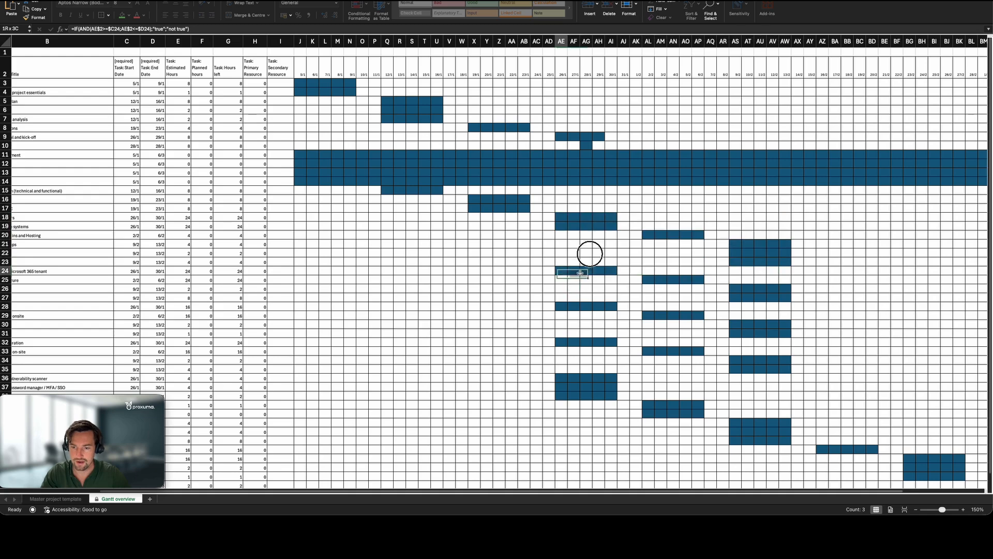
drag(561, 270, 786, 307)
scroll(562, 291, left, 2)
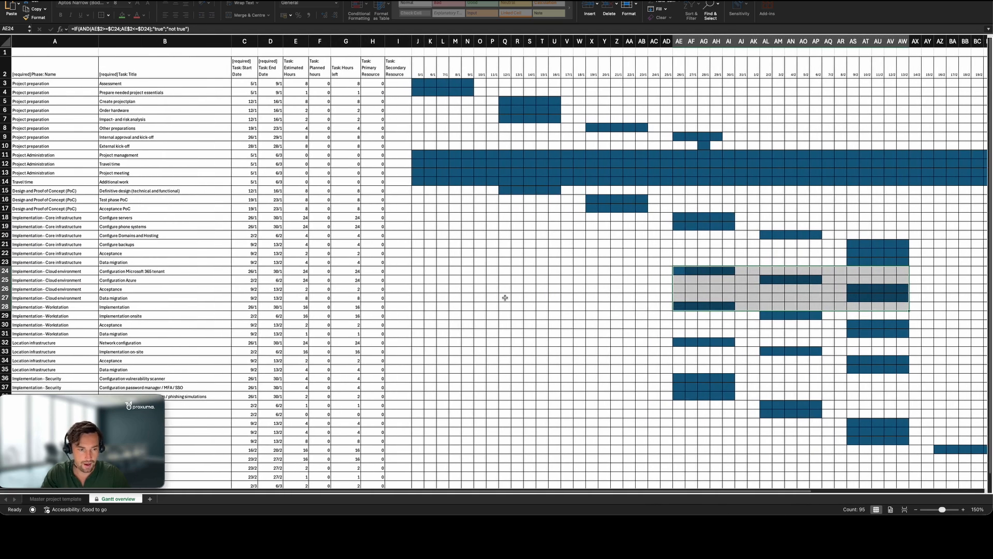
scroll(505, 297, right, 1)
scroll(37, 307, left, 1)
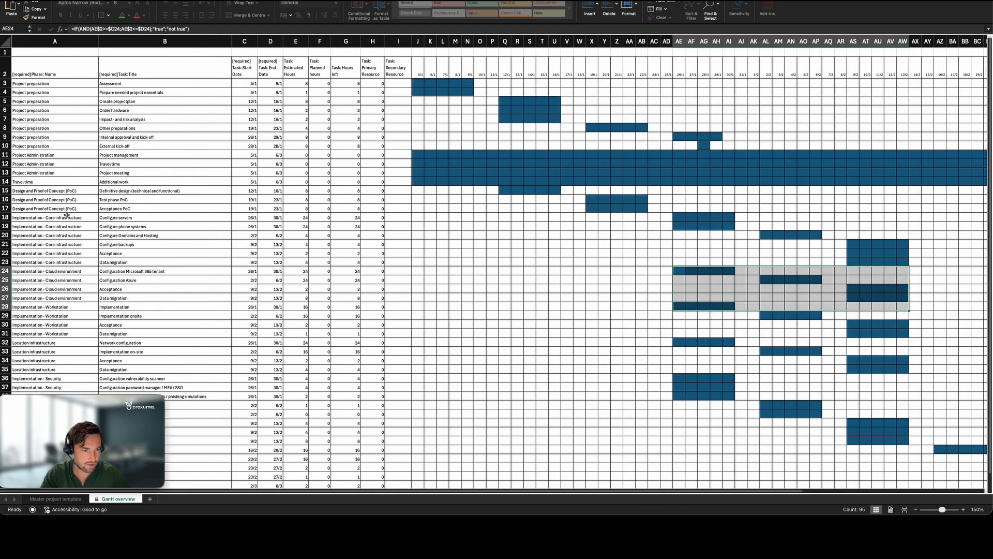
drag(65, 217, 130, 262)
drag(39, 270, 183, 368)
click(487, 341)
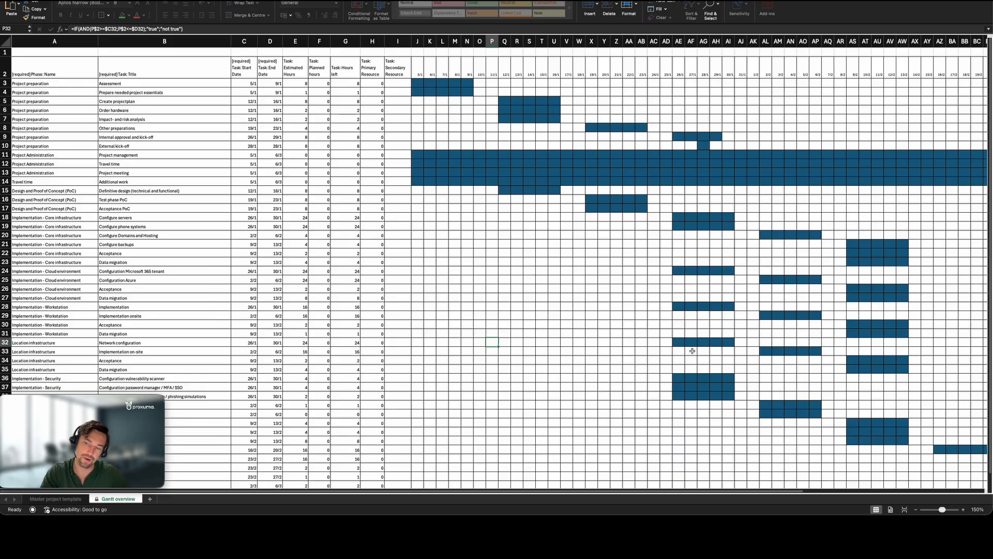
Look over the Gantt rows down to the final delivery tasks and inspect the row of the Microsoft 365 tenant configuration
scroll(642, 341, right, 2)
scroll(642, 341, down, 3)
scroll(647, 339, right, 3)
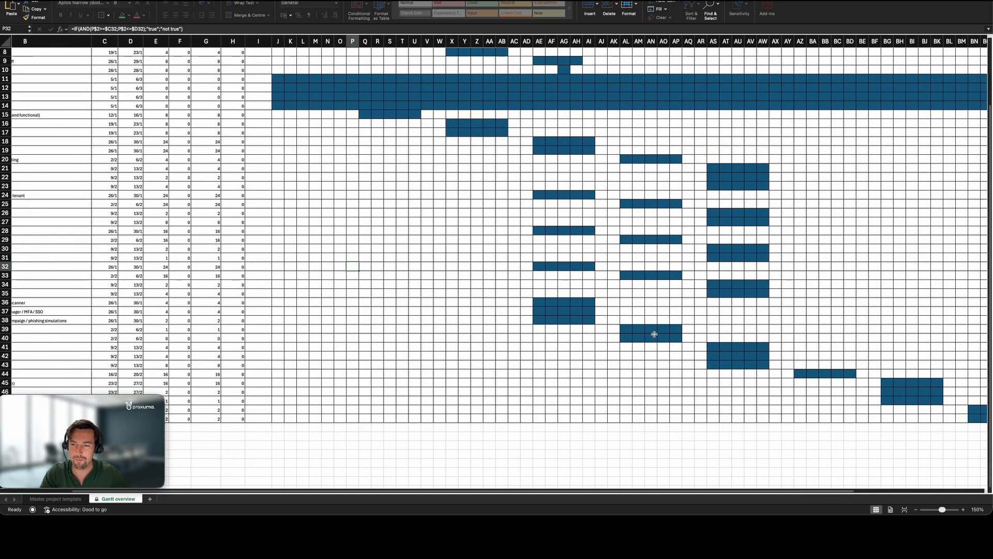
scroll(654, 335, up, 1)
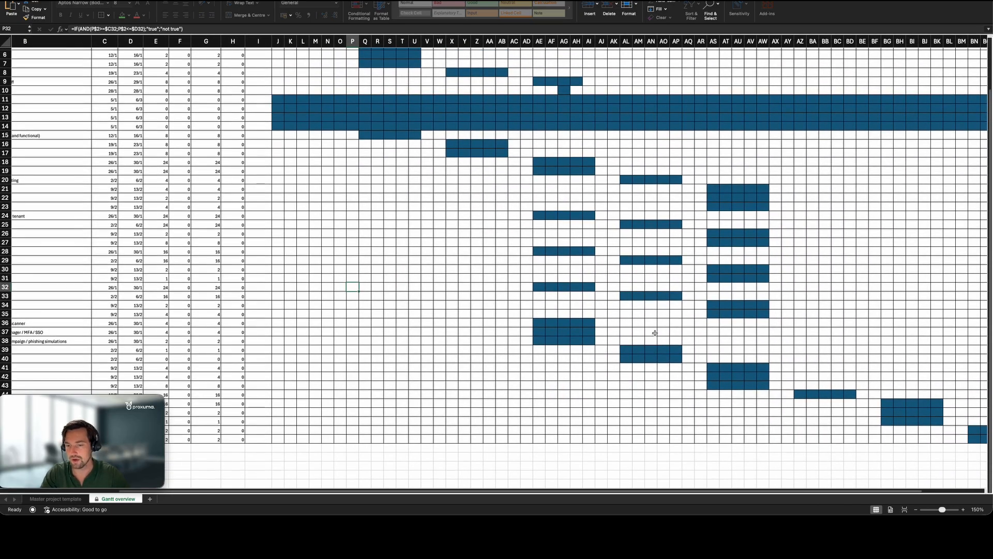
scroll(399, 211, left, 3)
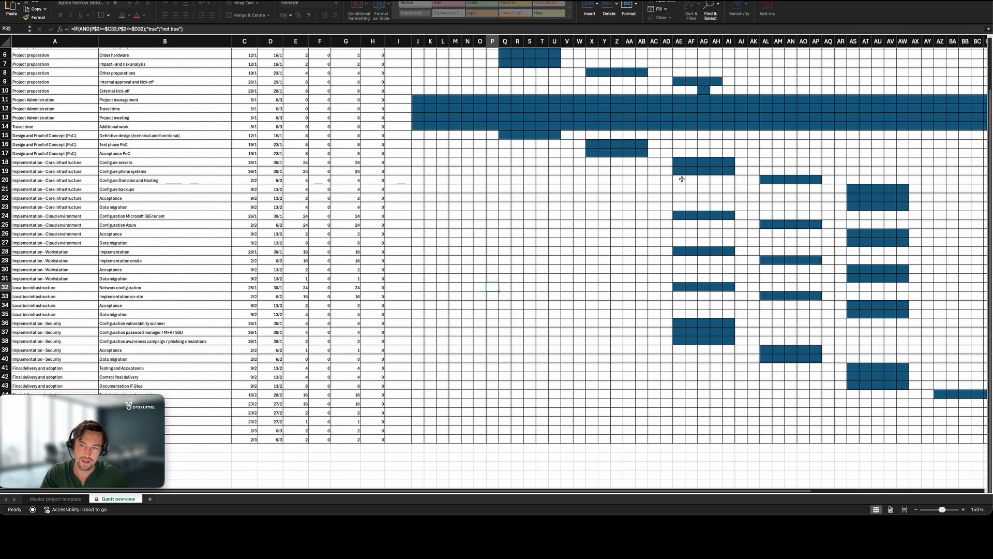
scroll(682, 179, right, 1)
drag(678, 215, 620, 215)
click(853, 245)
click(596, 214)
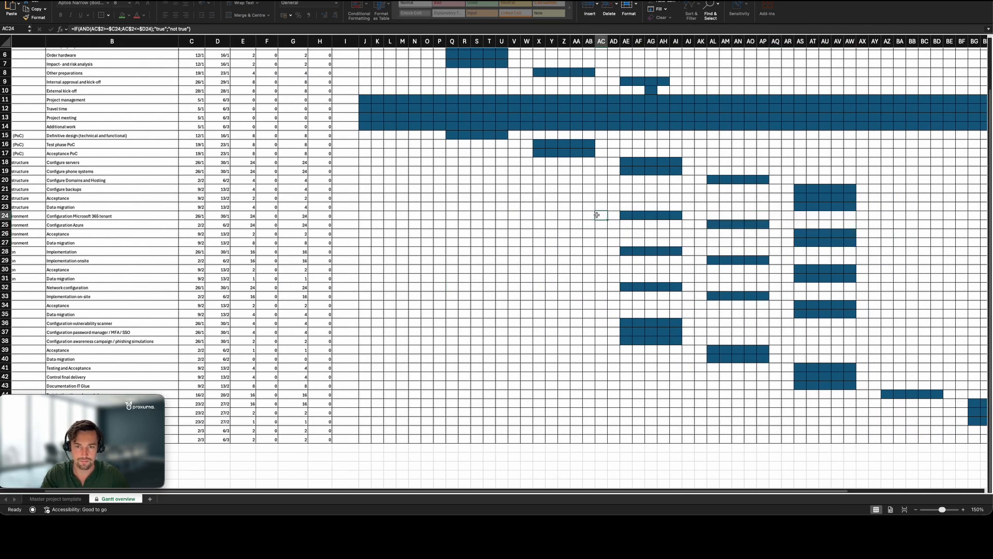
Review the Gantt bars in order, from project preparation and administration through the cloud environment to the closing tasks in rows 44 to 49
scroll(597, 215, up, 3)
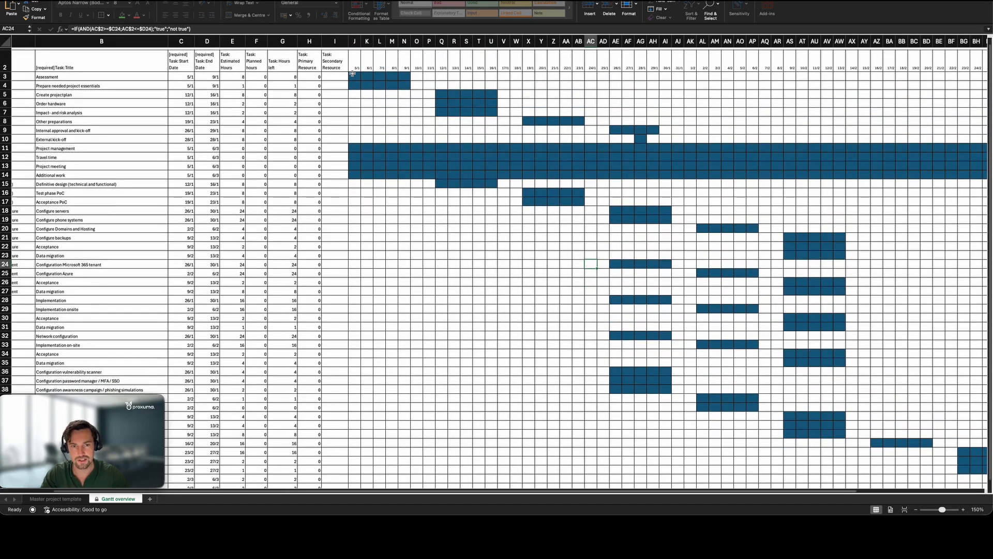
drag(353, 76, 648, 135)
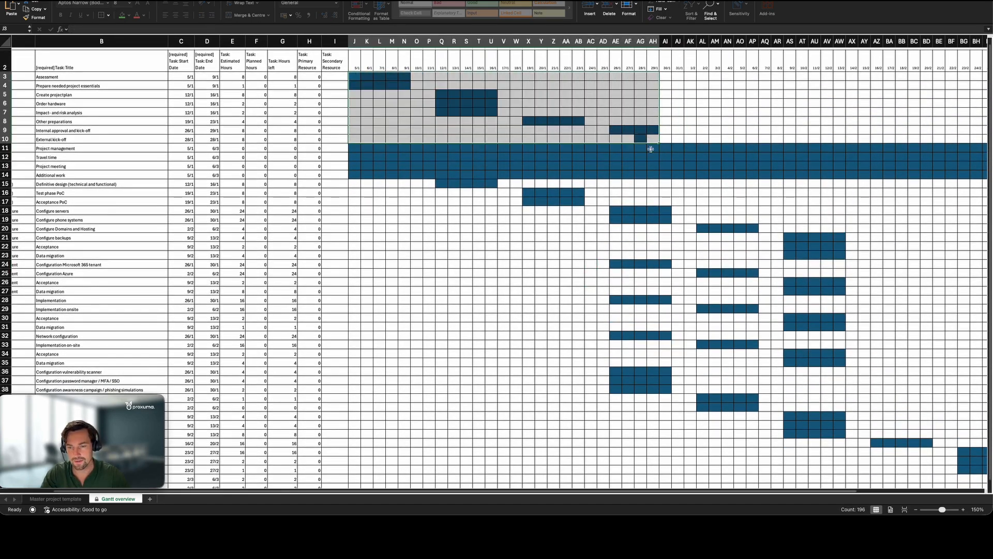
drag(354, 148, 932, 183)
drag(457, 264, 686, 290)
scroll(719, 370, down, 4)
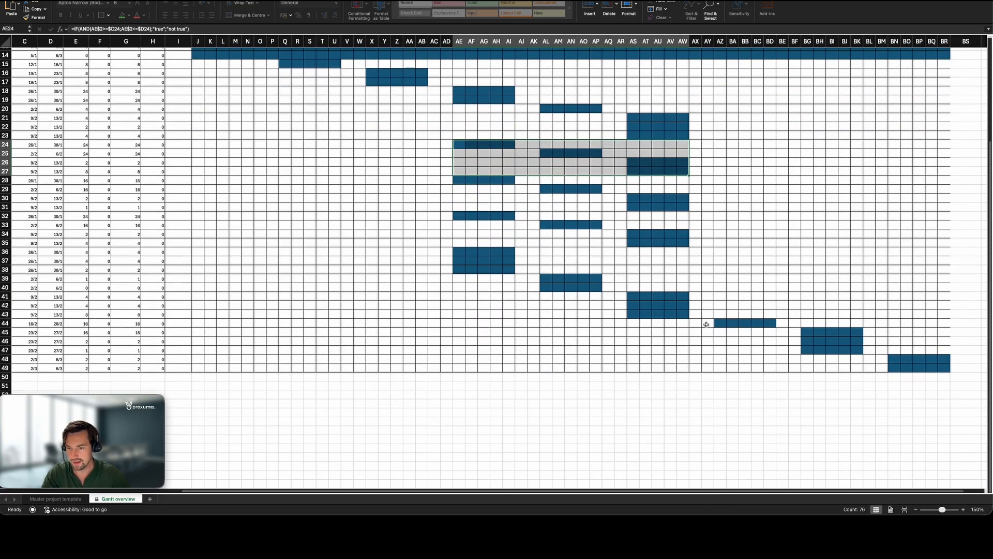
drag(706, 324, 947, 365)
scroll(459, 237, up, 5)
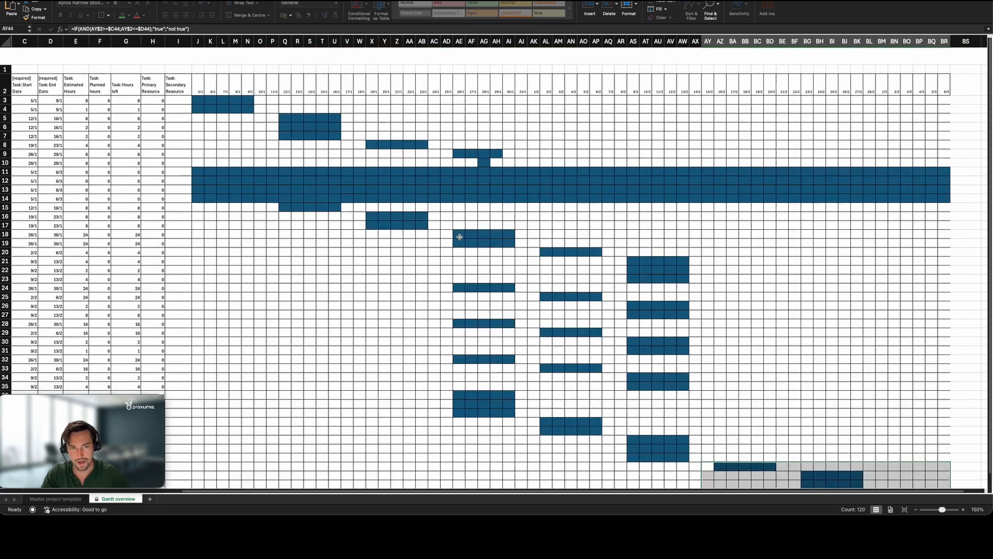
scroll(460, 236, left, 5)
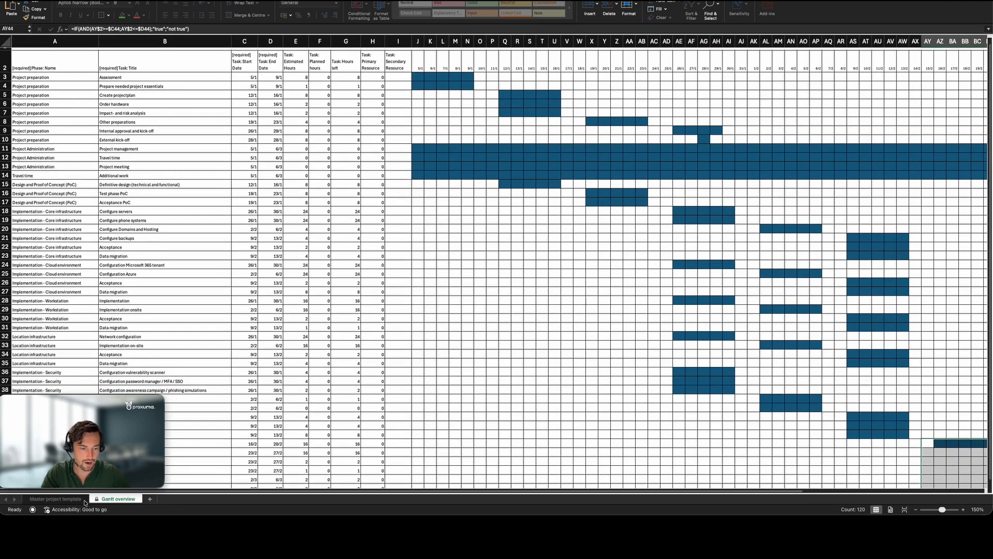
Open the Master project template sheet and inspect the green phase start date in C15 and the linked end date beside it
click(70, 499)
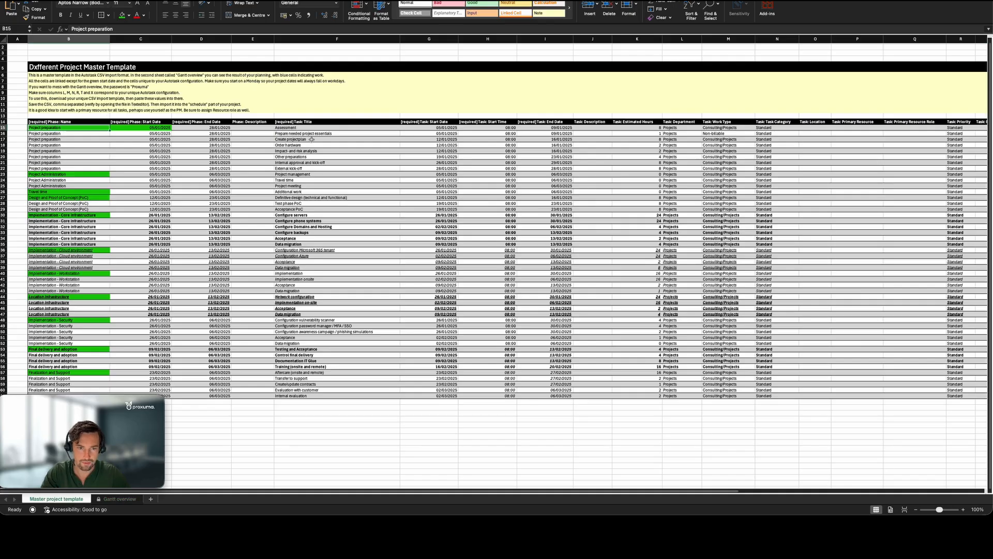
click(69, 168)
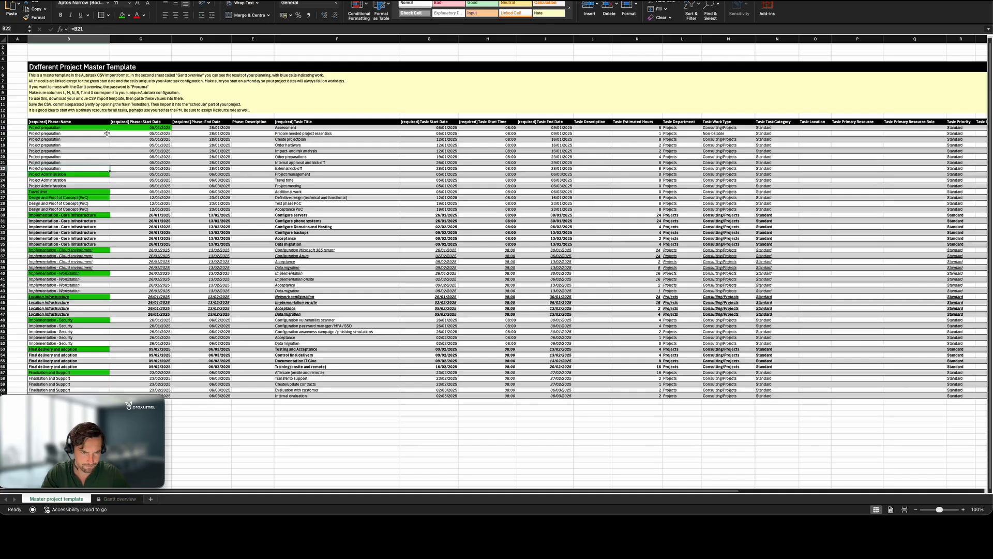
click(133, 127)
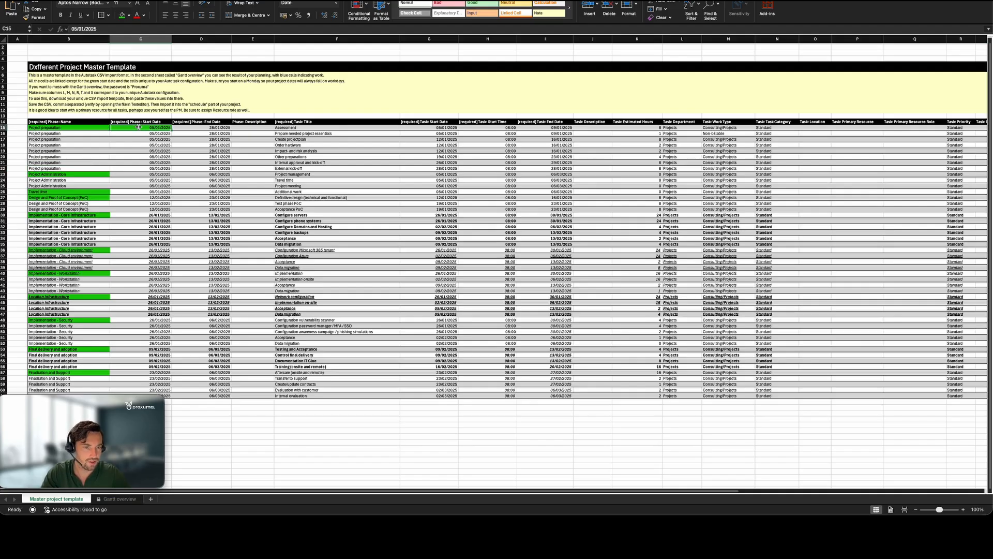
click(139, 128)
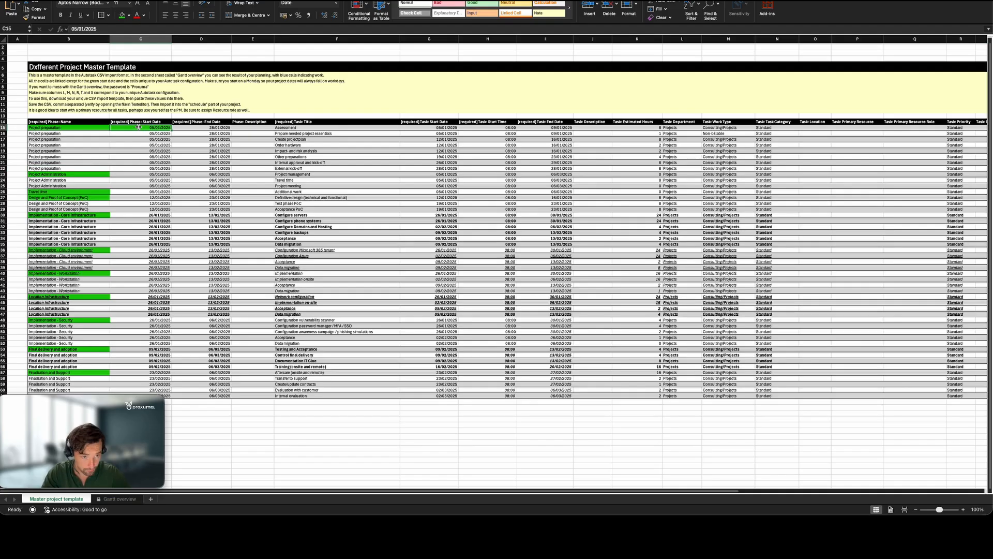
key(Right)
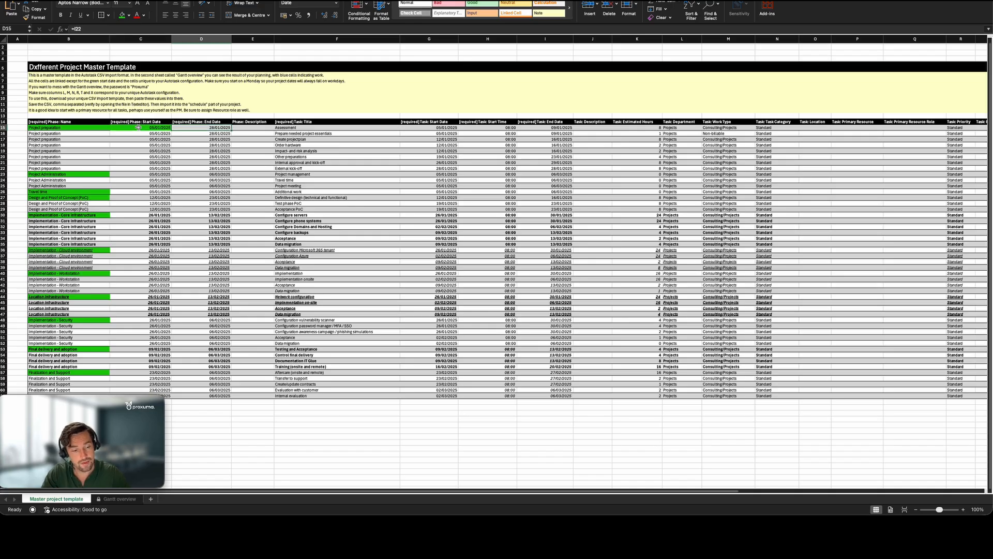
click(197, 130)
click(159, 127)
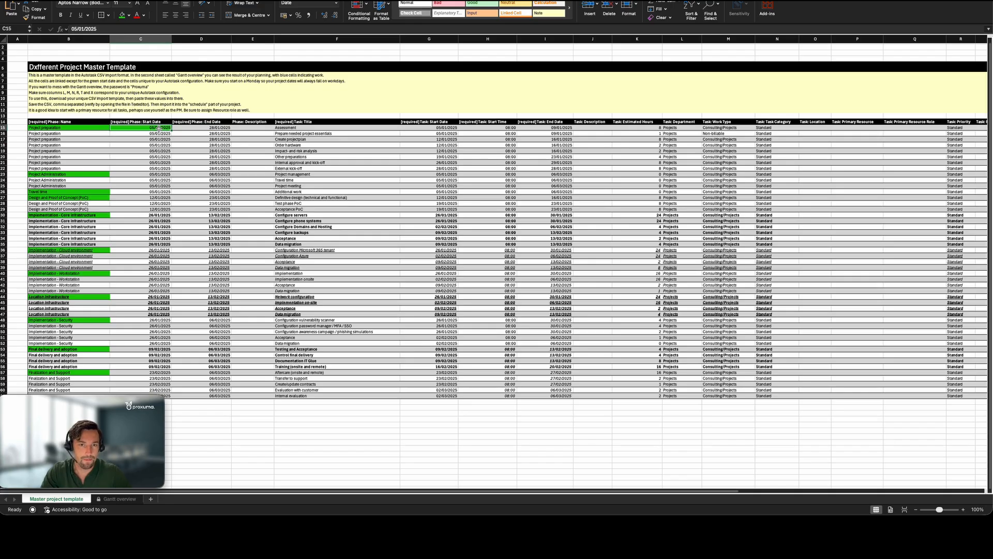
Inspect the green phase names Project preparation and Project Administration and the linked name cells between them
click(96, 127)
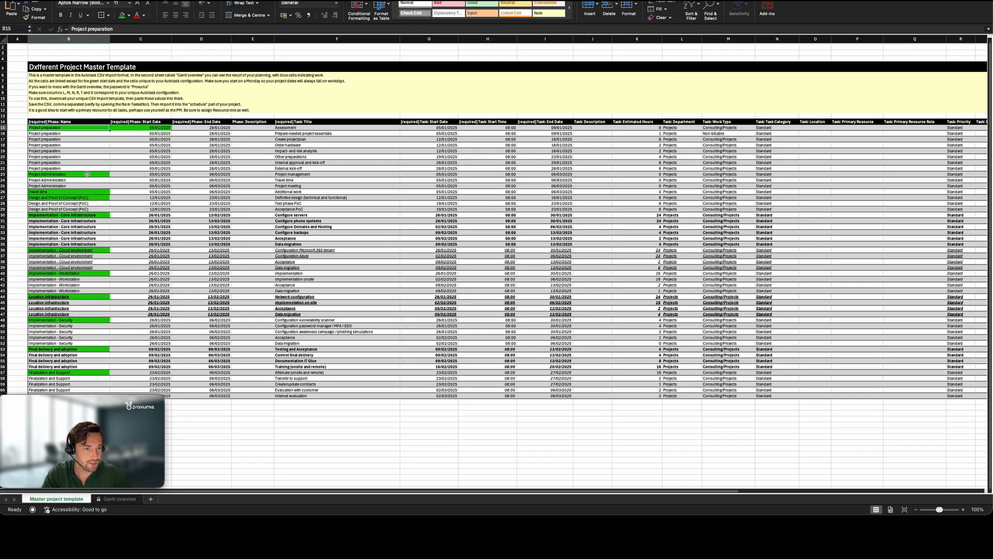
click(85, 176)
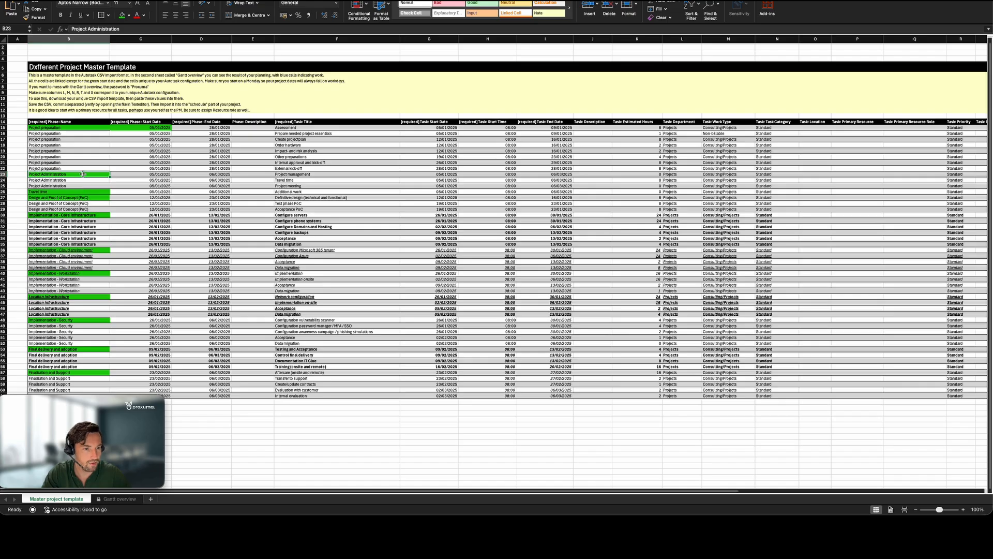
drag(80, 167, 79, 127)
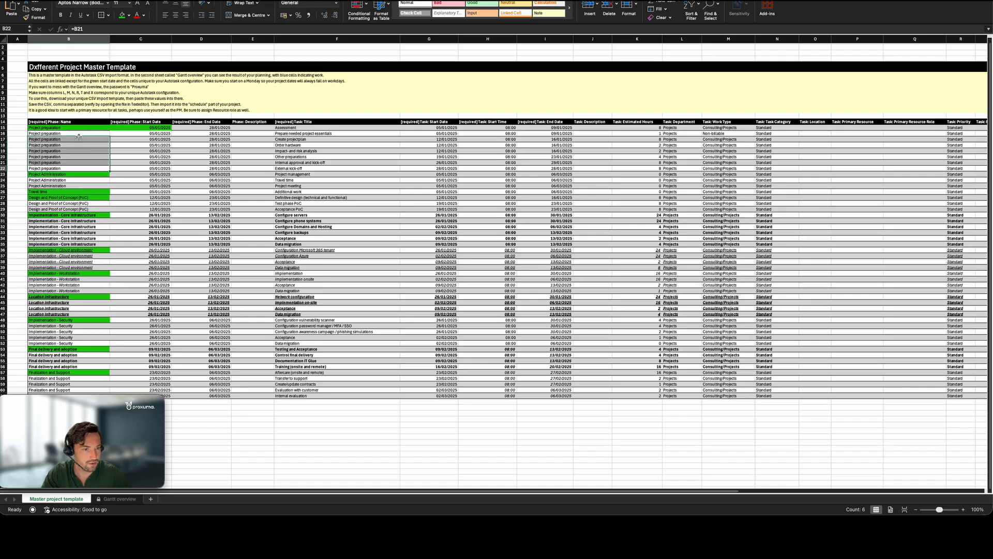
click(78, 127)
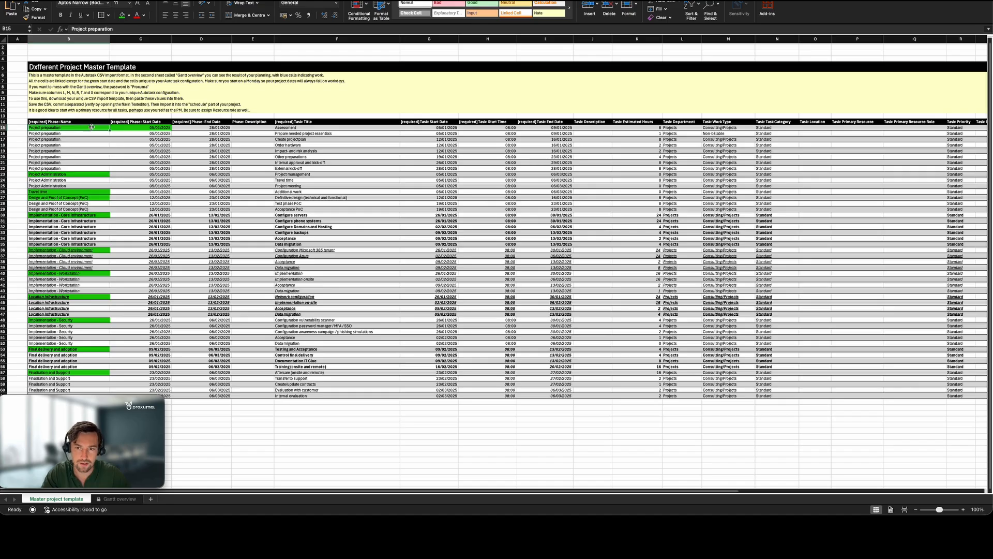
Examine the task configuration columns from Task: Department to Task: Task Type, including the Task: Status and Task: Priority values
scroll(616, 146, right, 10)
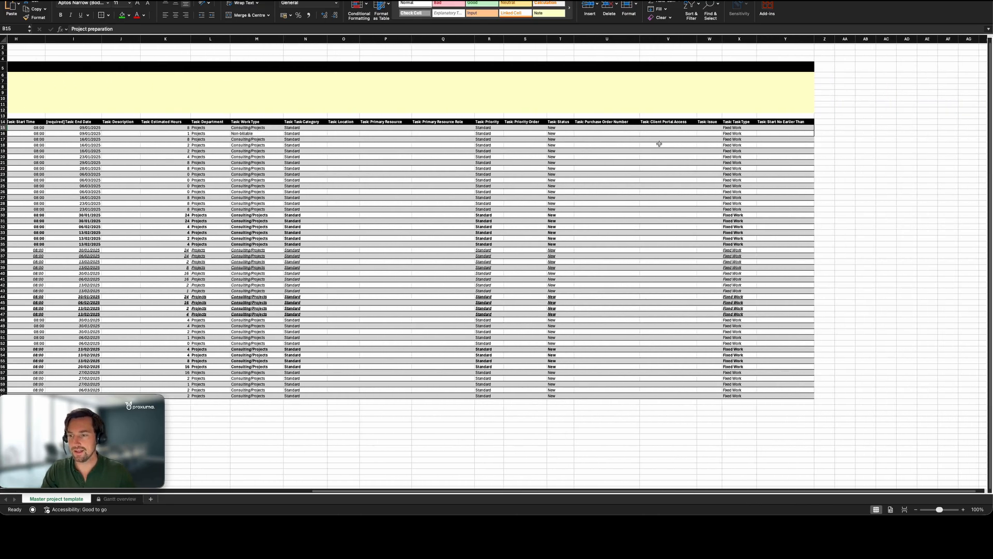
drag(722, 127, 216, 395)
scroll(784, 218, left, 2)
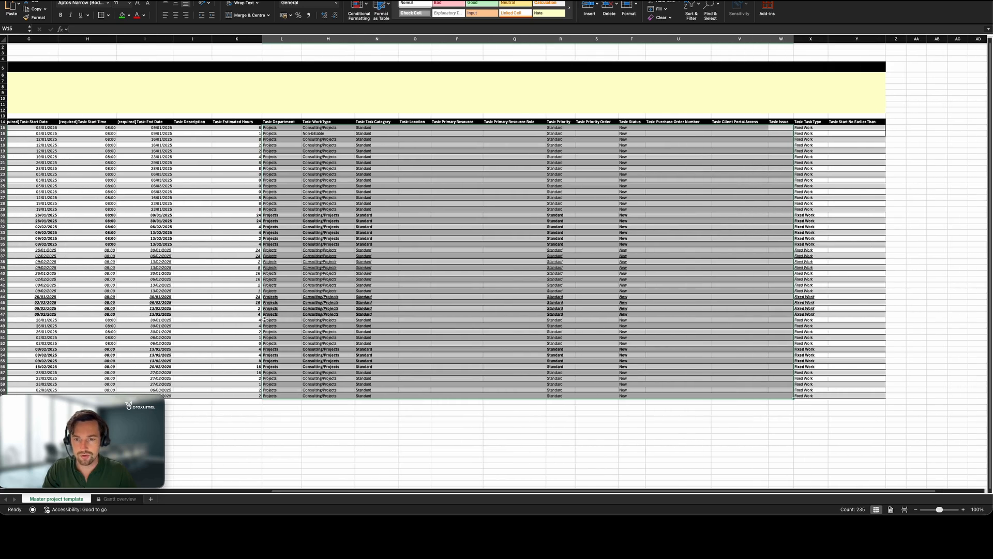
drag(805, 127, 316, 396)
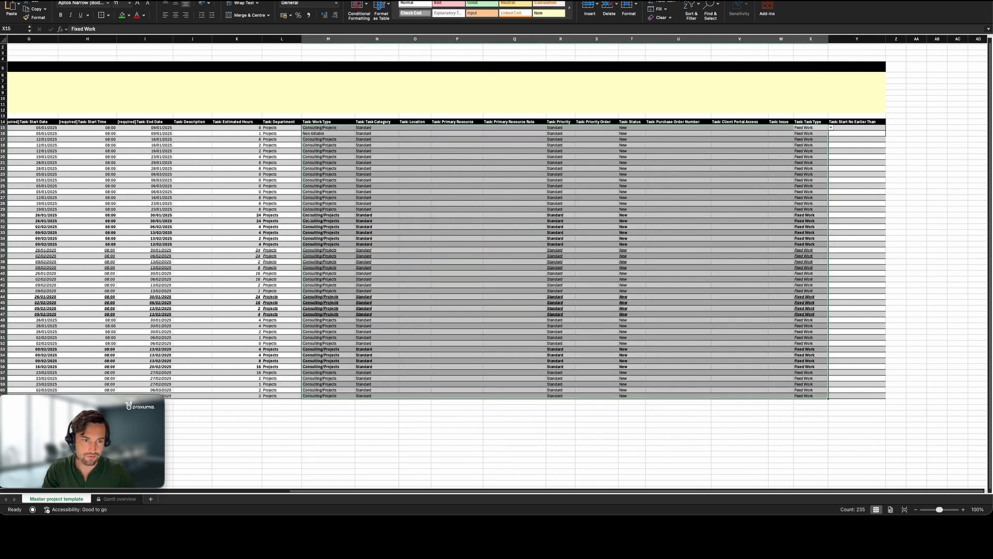
drag(634, 130, 637, 337)
drag(553, 127, 564, 249)
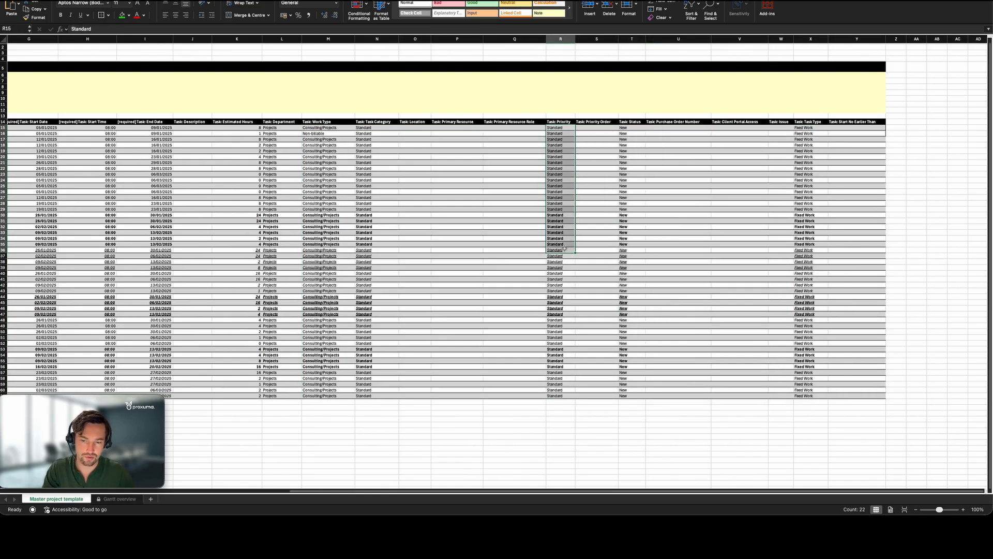
click(483, 286)
Highlight the configuration values from Task: Department to Task: Task Type for all tasks, range L15:X61
scroll(483, 286, left, 5)
scroll(496, 234, right, 5)
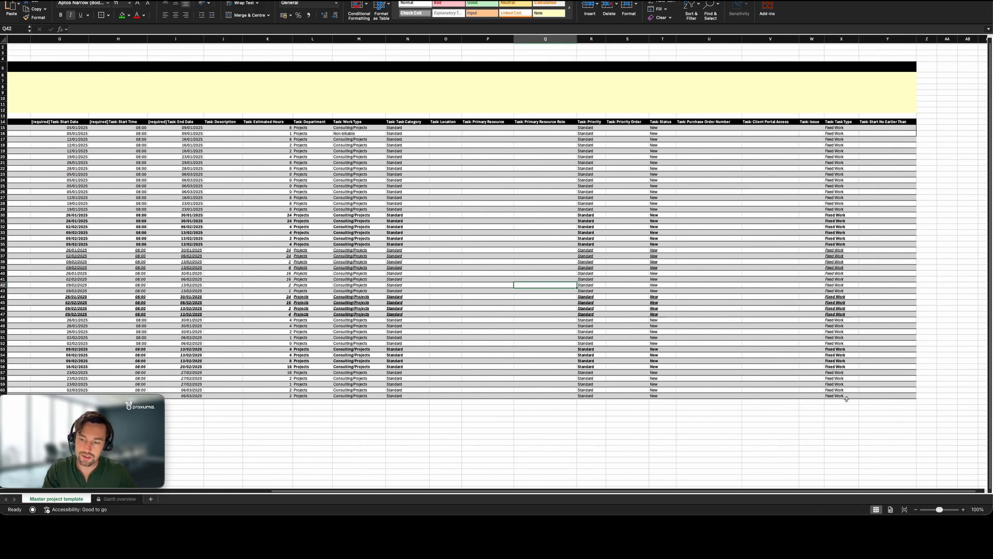
mouse_move(844, 396)
mouse_down()
mouse_move(843, 362)
mouse_move(326, 115)
mouse_move(284, 141)
mouse_up()
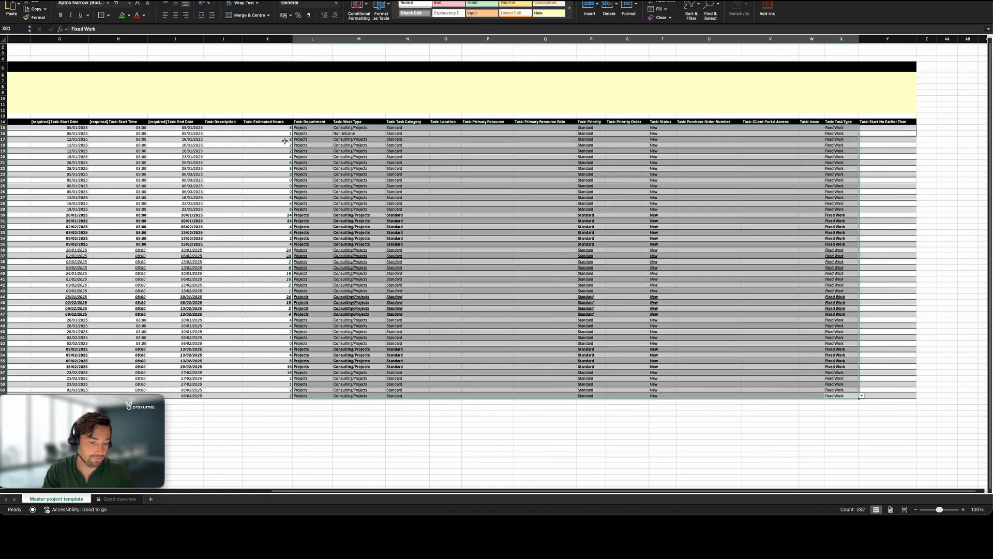
scroll(285, 141, left, 6)
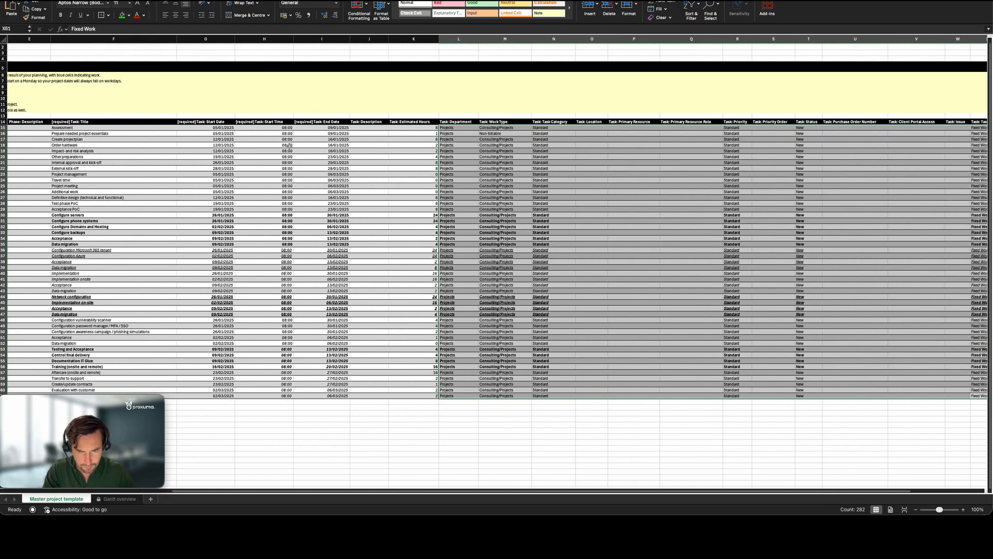
Inspect the linked task start date formula in G17 and the green phase name Project preparation in B15
scroll(291, 163, right, 1)
scroll(291, 166, left, 1)
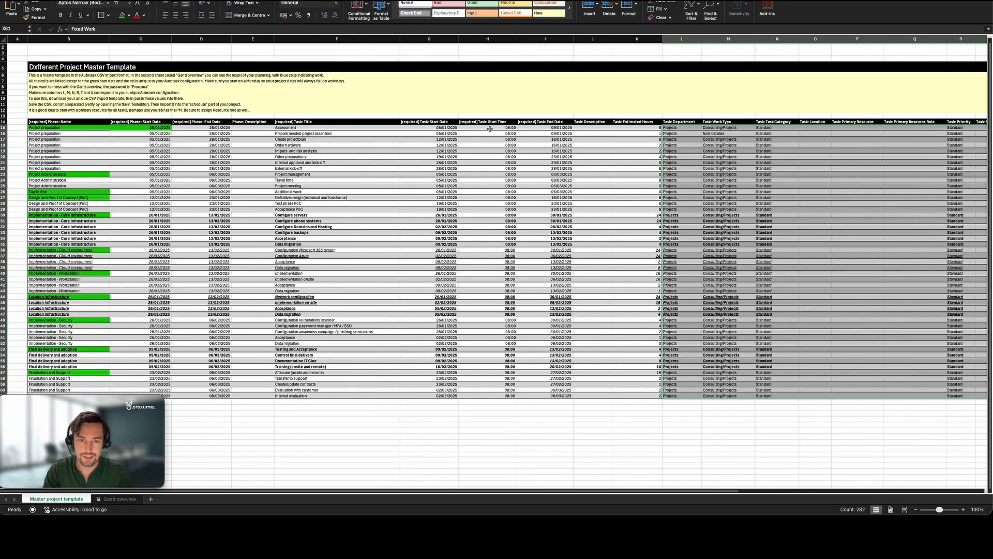
click(440, 140)
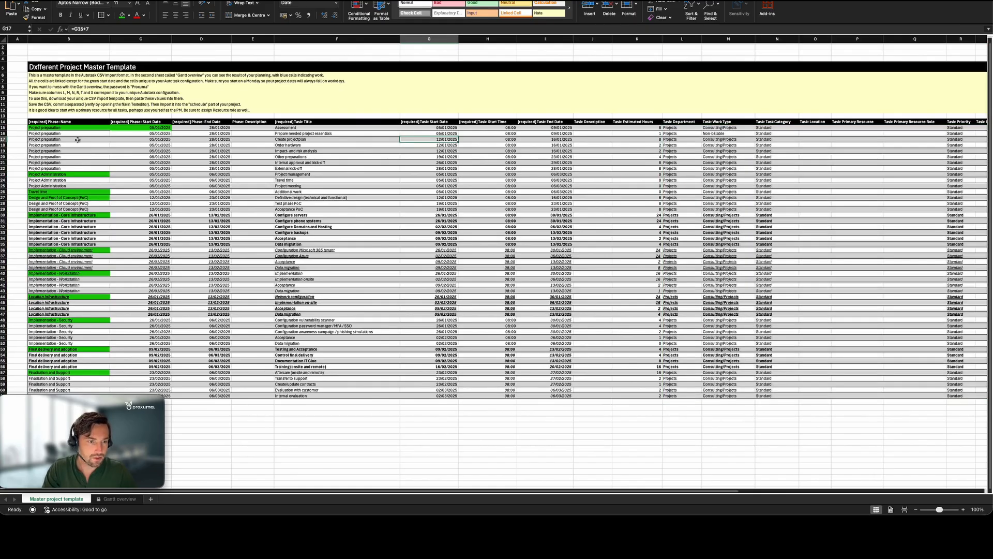
click(62, 129)
scroll(107, 131, right, 1)
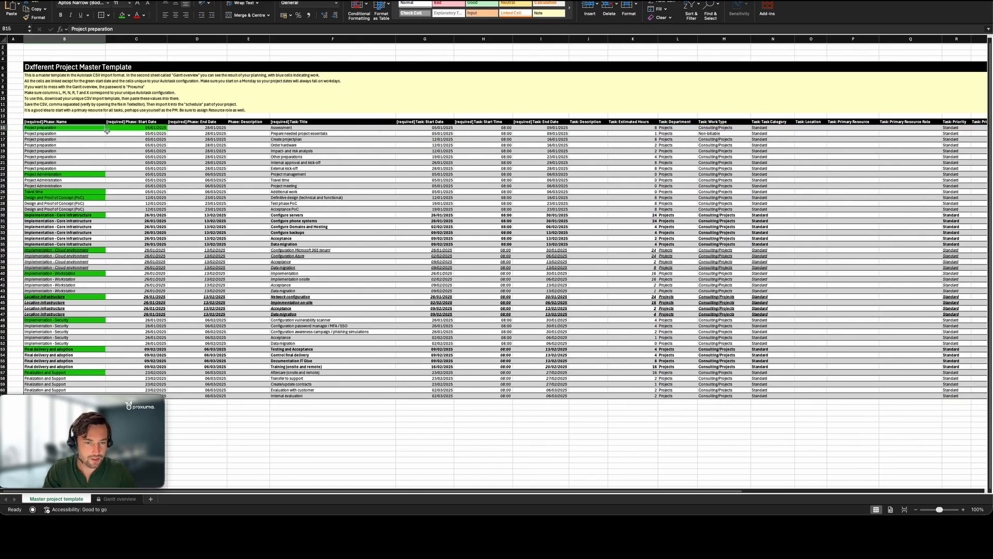
scroll(517, 259, right, 5)
scroll(362, 311, left, 5)
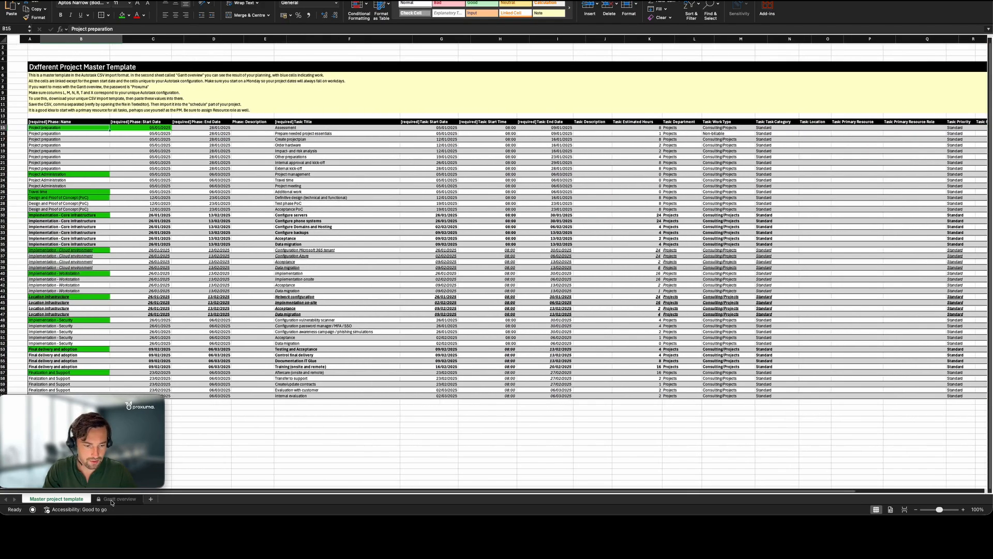
Examine the planned task bars on the Gantt overview sheet, including cell AP39, and return to the Master project template sheet
click(112, 499)
scroll(497, 344, right, 6)
scroll(491, 342, down, 5)
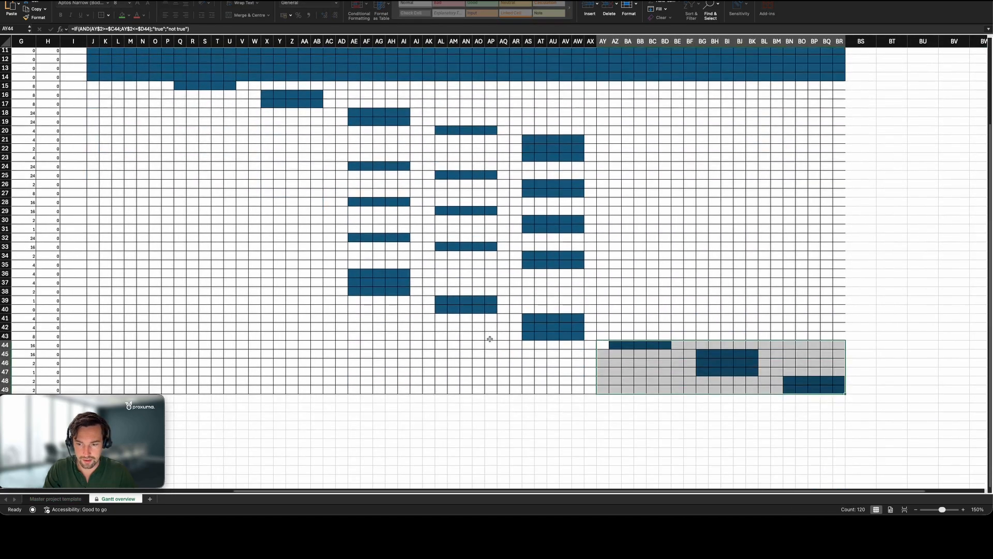
scroll(490, 339, up, 2)
click(490, 339)
scroll(490, 339, left, 6)
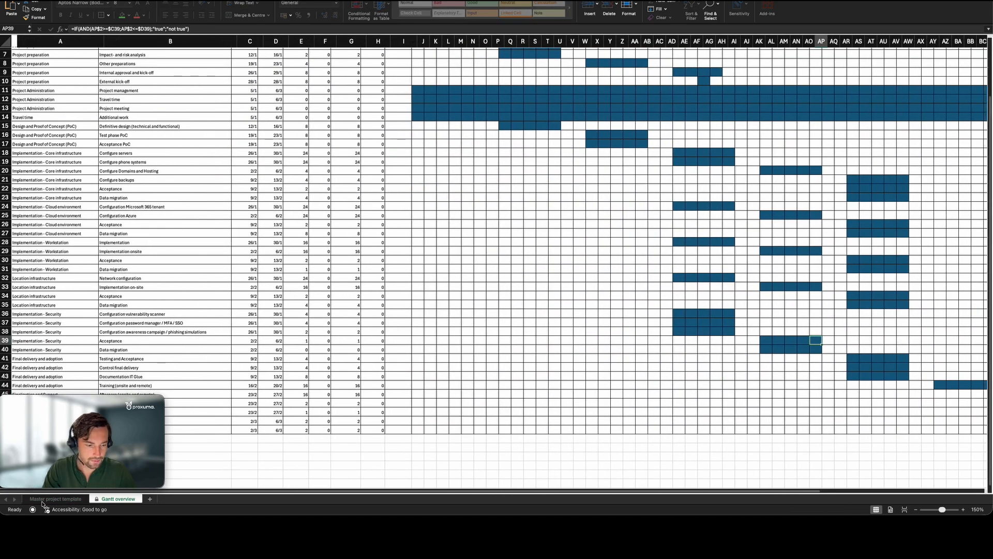
click(56, 499)
scroll(221, 255, left, 1)
scroll(221, 258, up, 1)
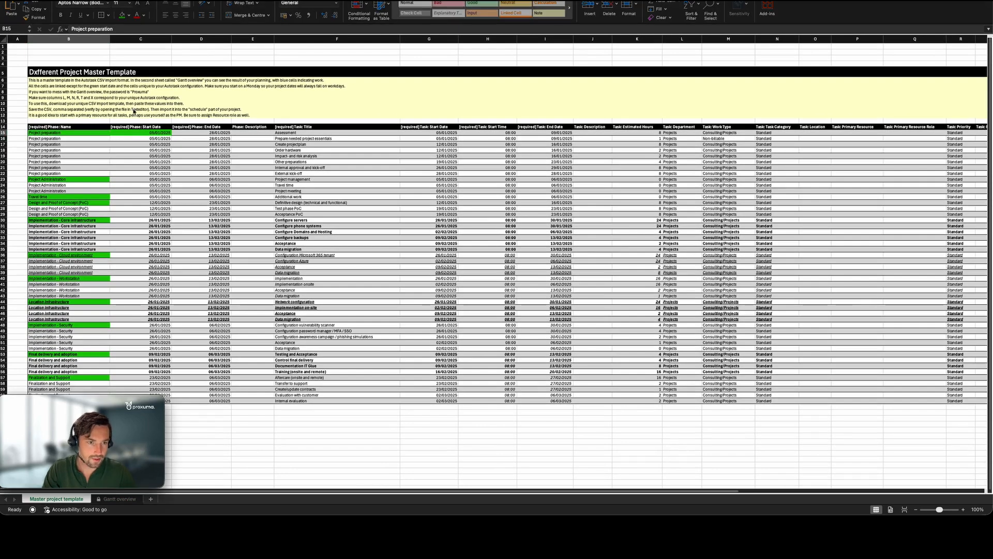
Switch to Autotask and start a new project named "test video jan 1"
key(super+Tab)
key(super+Tab)
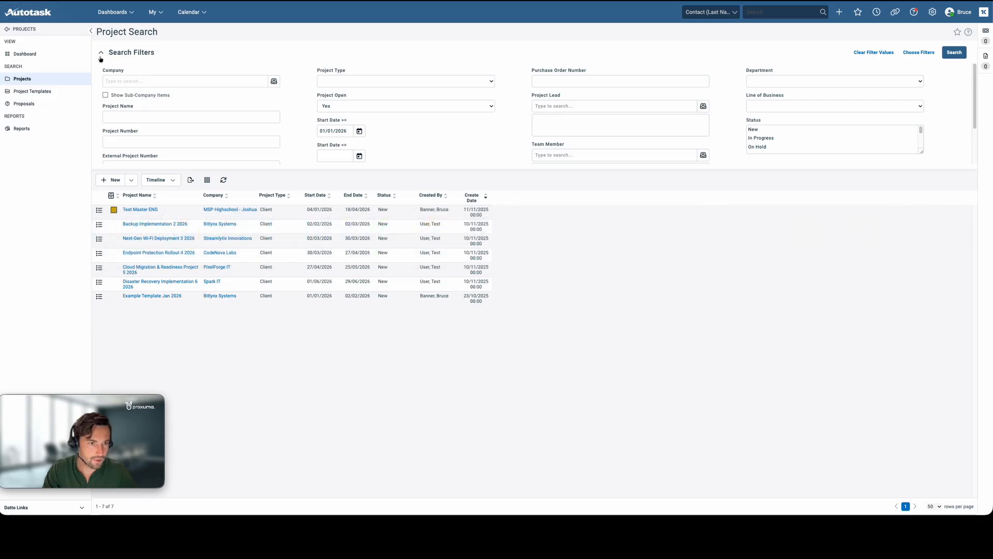
click(131, 179)
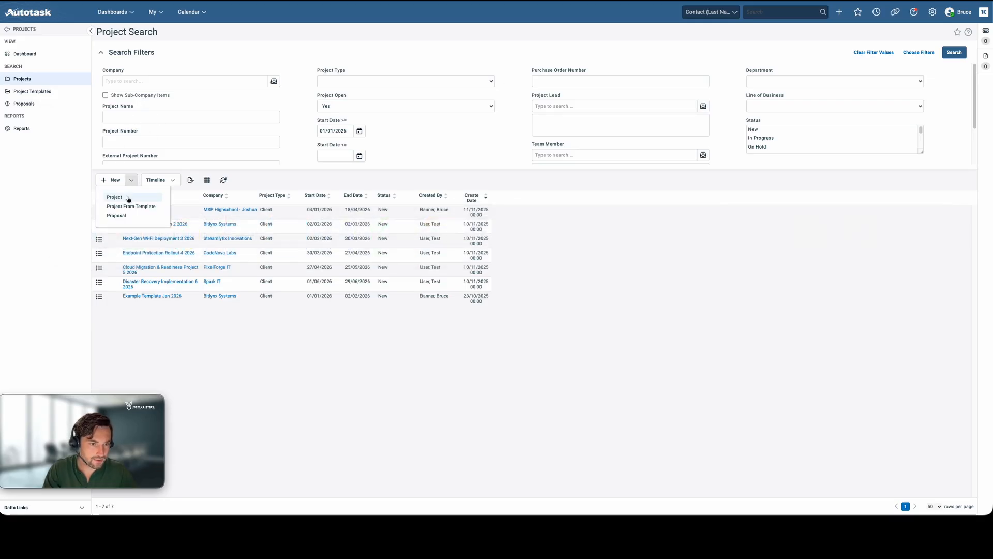
click(128, 198)
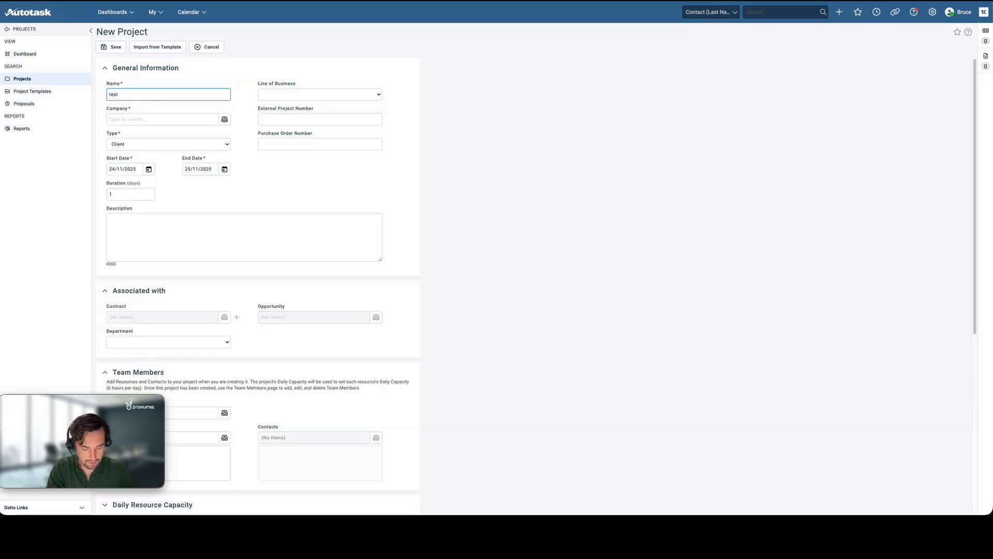
text(test video kan 1)
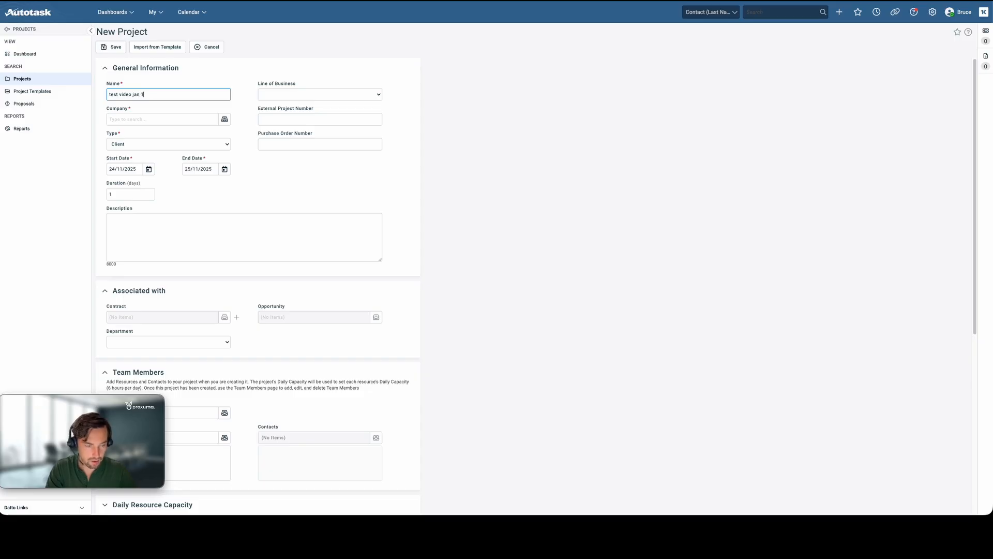
key(BackSpace)
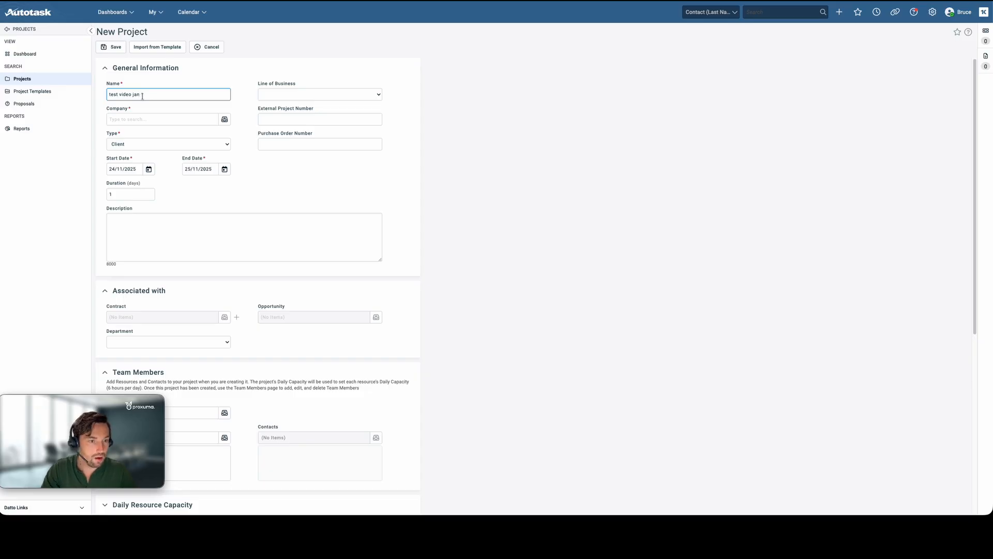
Set the new project's company to Test Company (for testing)
click(145, 119)
text(test)
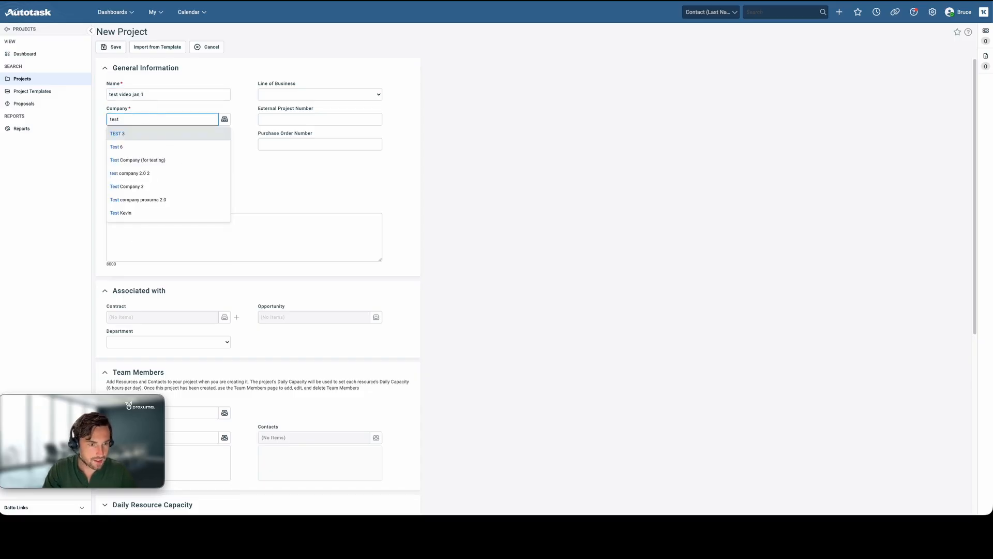
click(167, 161)
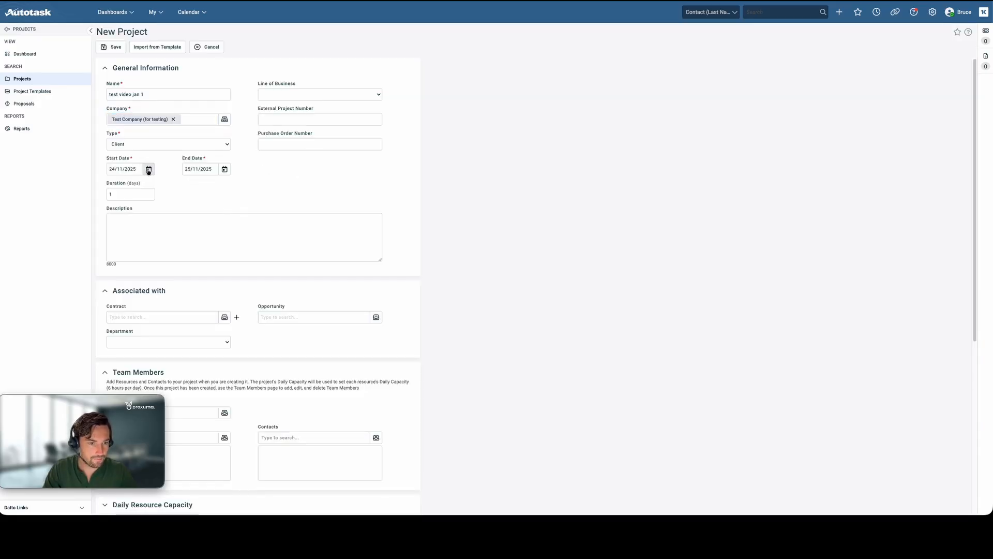
Set the project's start date to 05/01/2026 and its end date to 31/03/2026
click(148, 169)
click(231, 181)
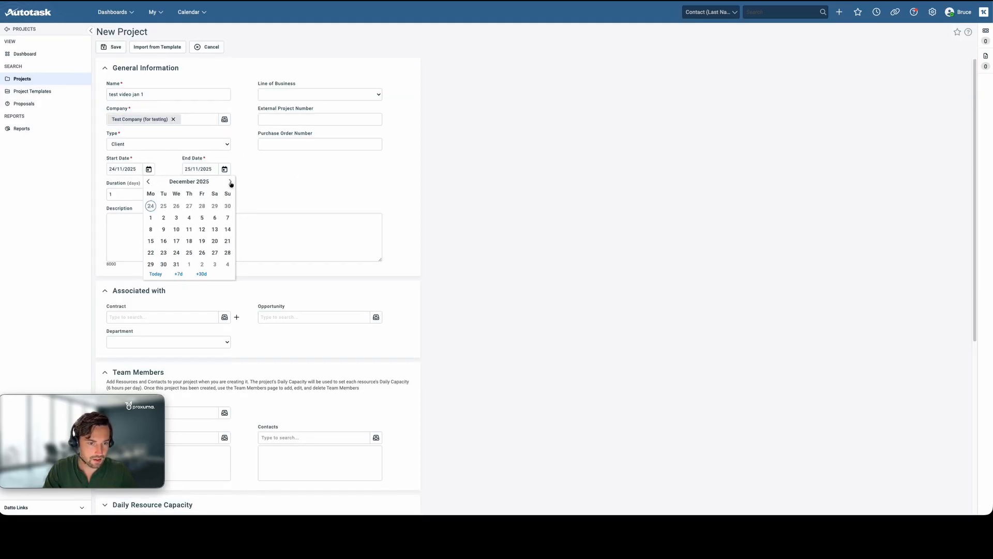
click(231, 182)
click(151, 217)
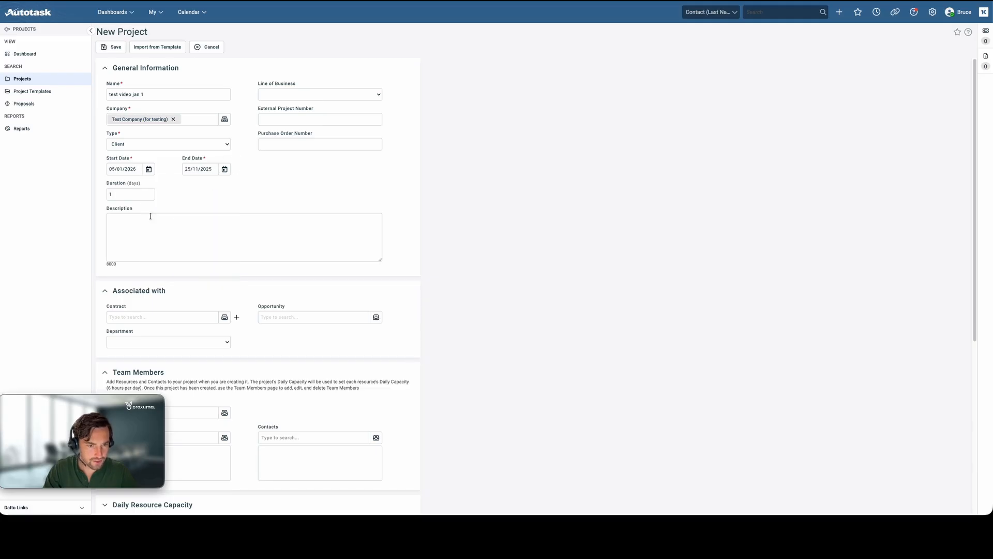
click(224, 169)
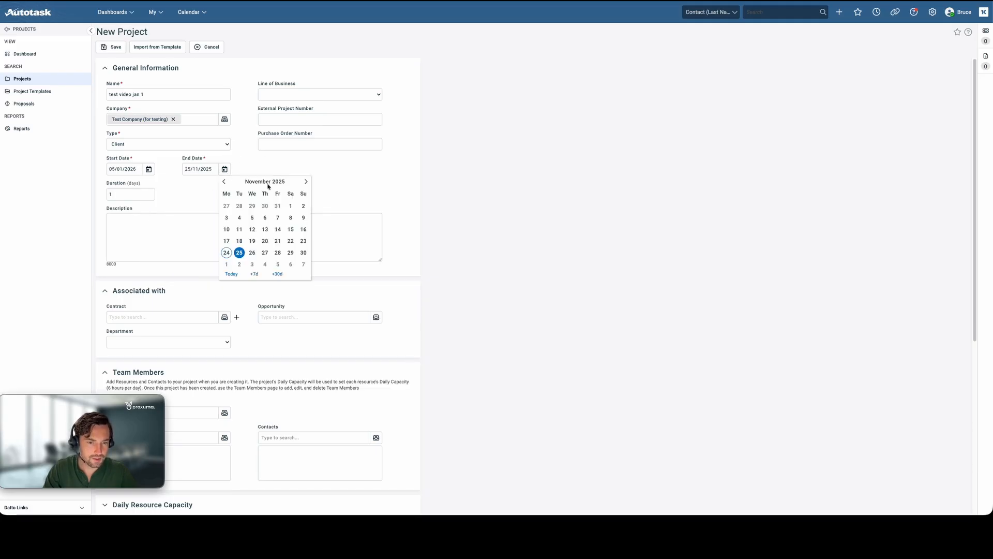
click(304, 182)
click(305, 181)
click(304, 181)
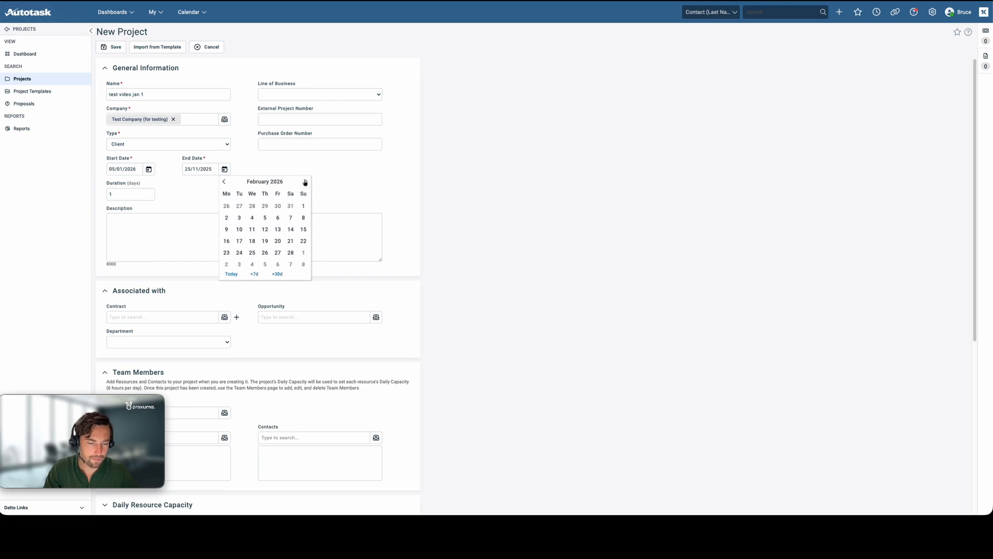
click(304, 182)
click(239, 265)
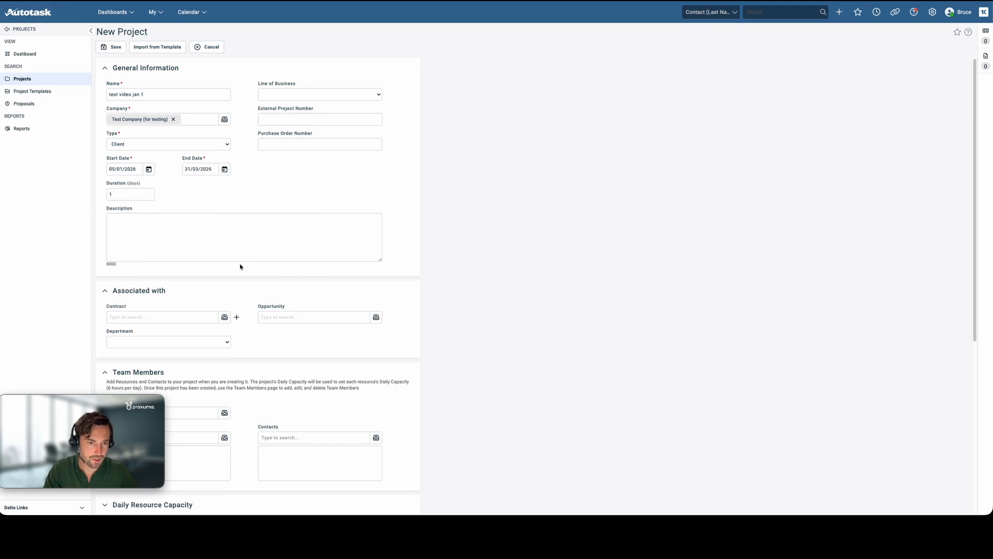
Set the project duration to 90 days and save the new project
click(133, 192)
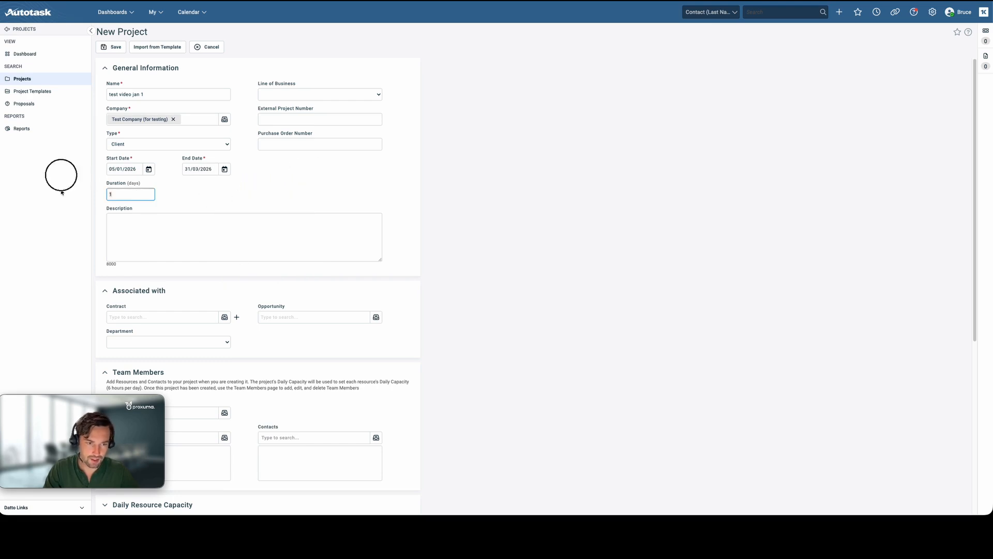
click(274, 174)
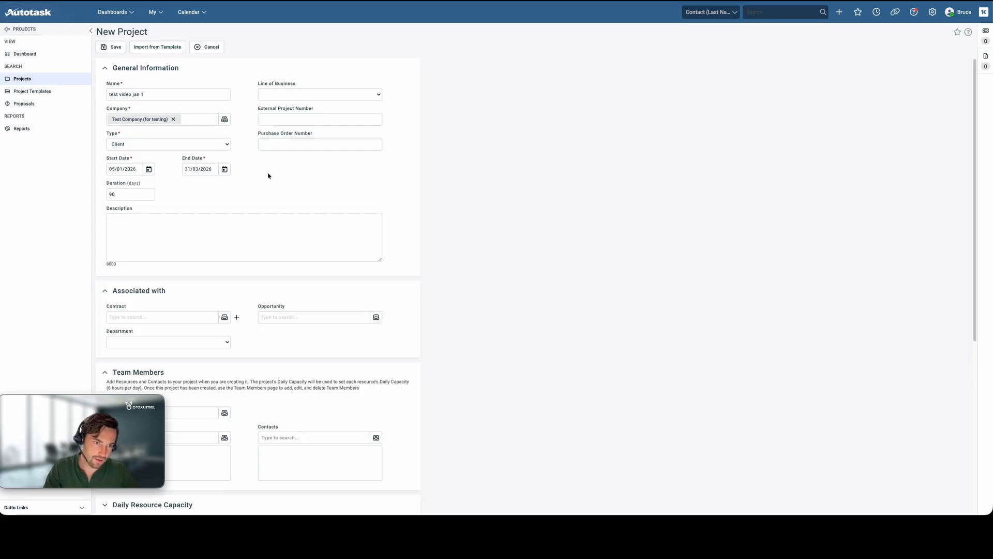
scroll(310, 164, down, 2)
scroll(305, 168, up, 2)
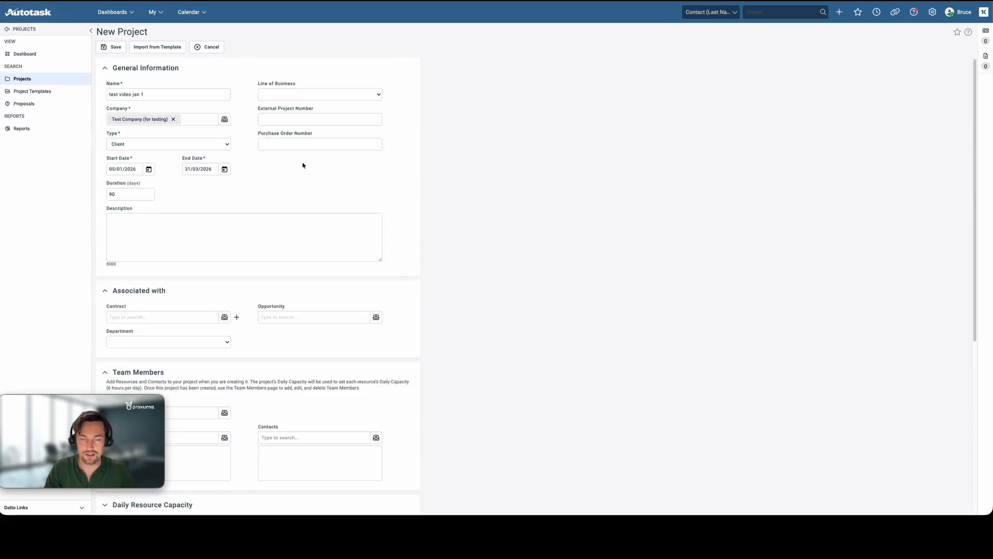
click(106, 48)
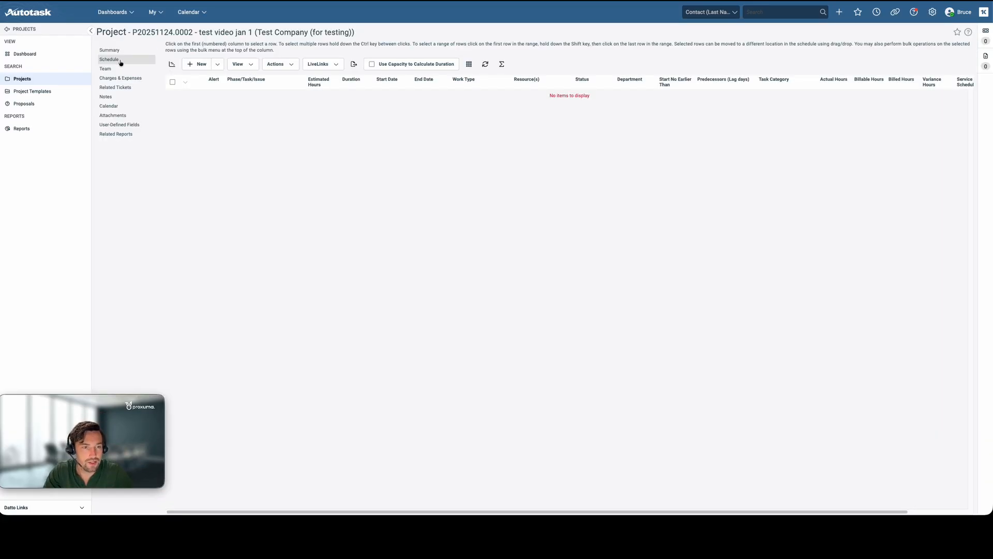
Download the import template from the project schedule's CSV import and open PhaseAndTask (8).csv in Excel as a maximized window
click(285, 65)
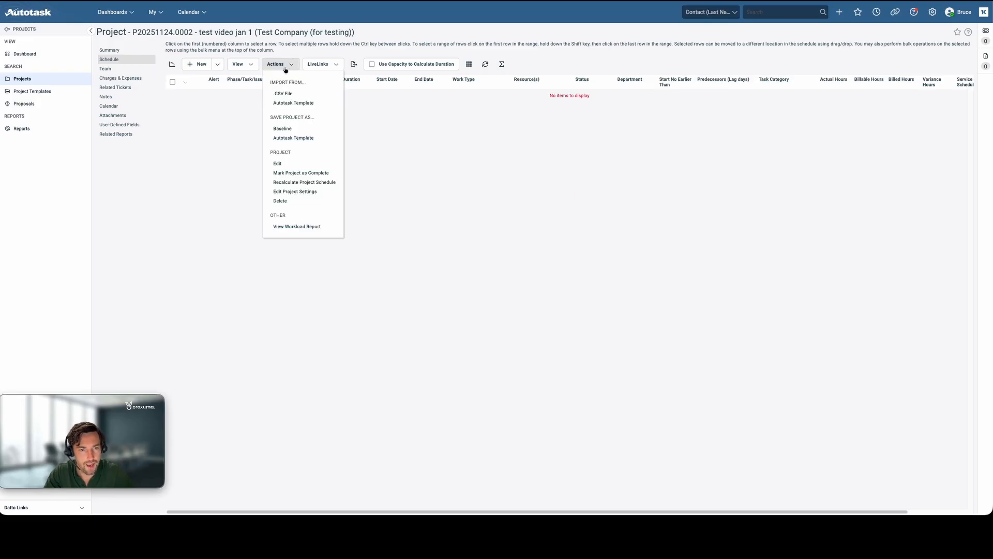
click(285, 93)
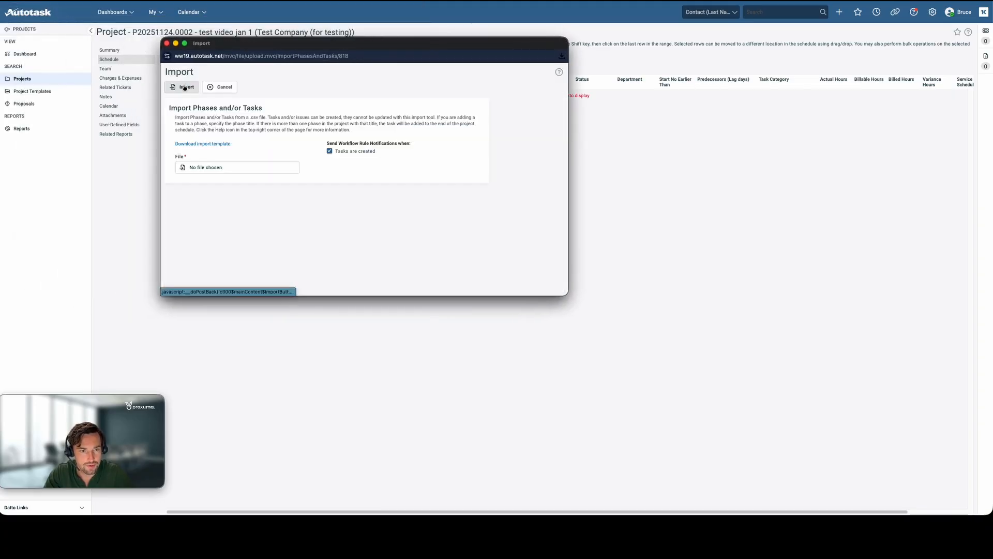
click(210, 145)
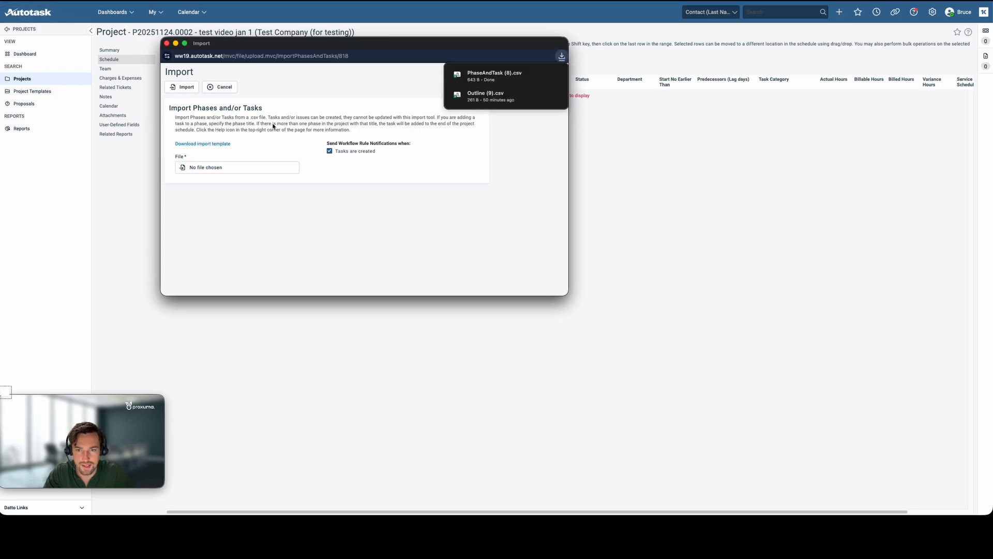
click(505, 78)
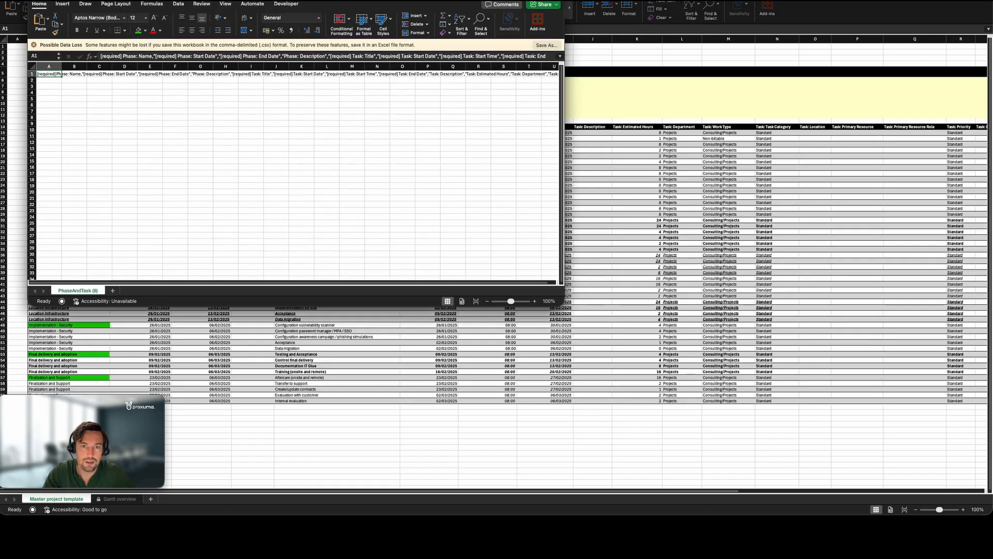
double_click(231, 1)
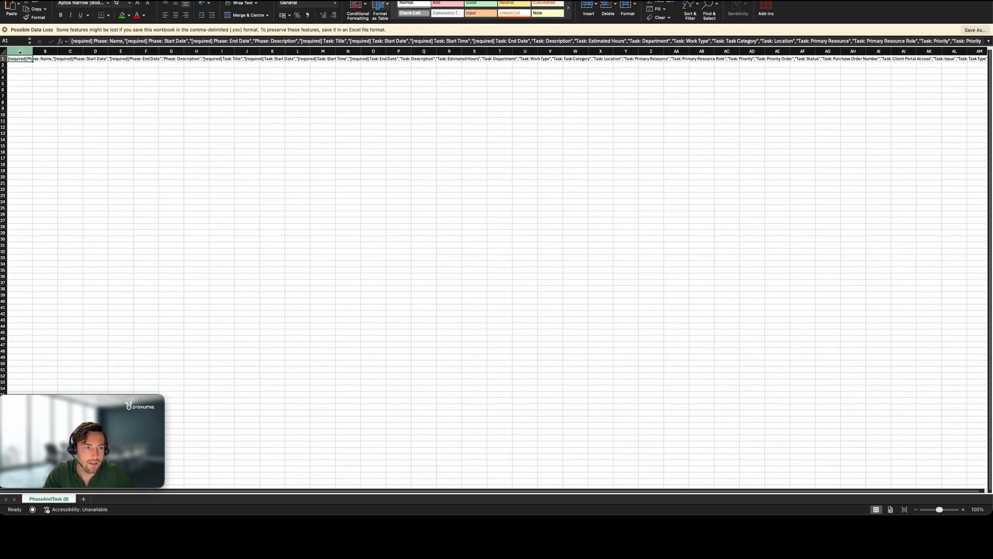
Split column A of the import template into separate columns at the comma delimiter and make header row 1 taller
click(20, 52)
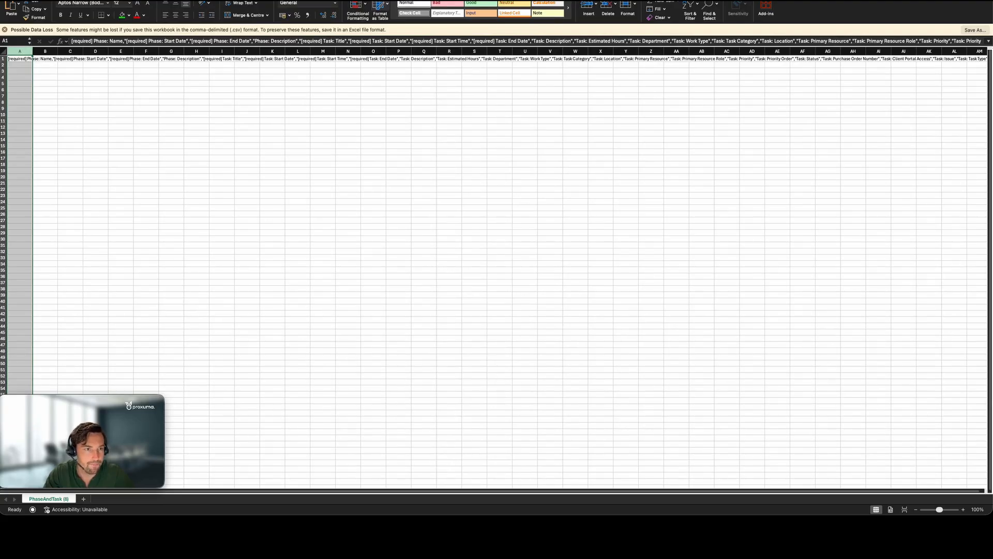
click(528, 0)
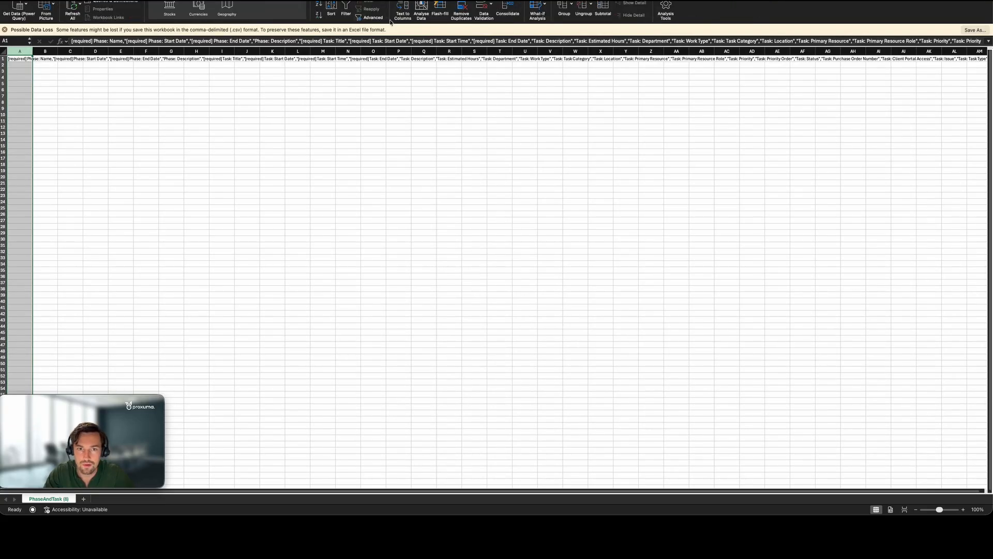
click(400, 10)
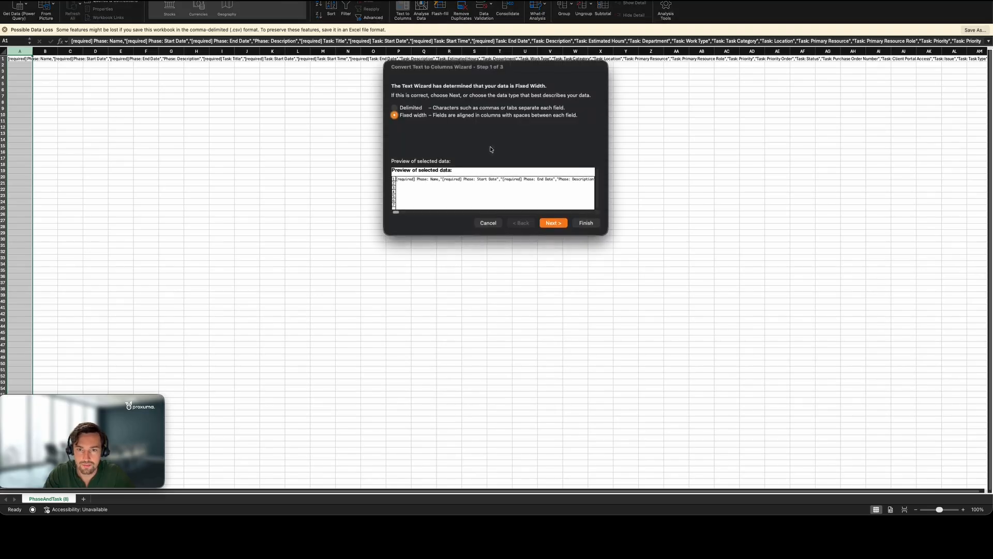
click(407, 108)
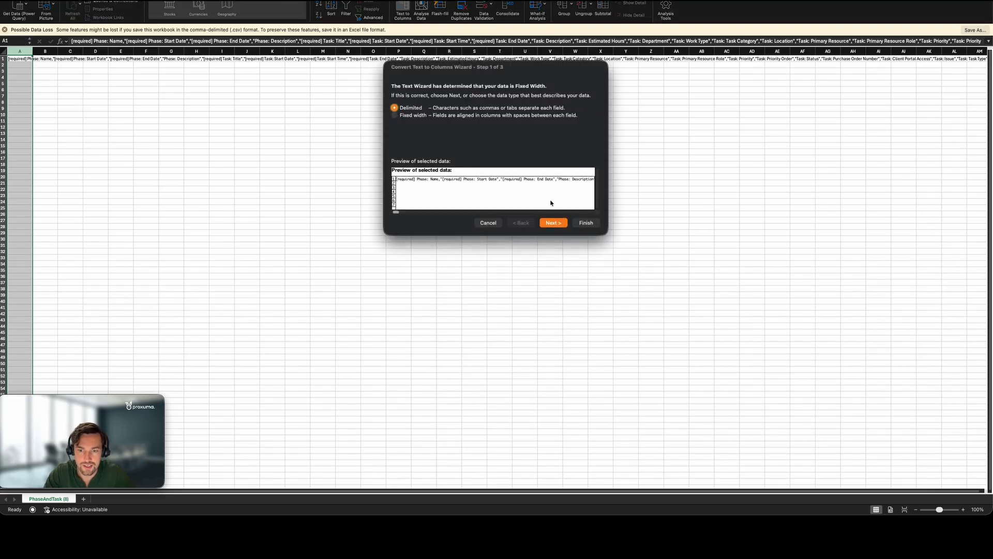
click(553, 222)
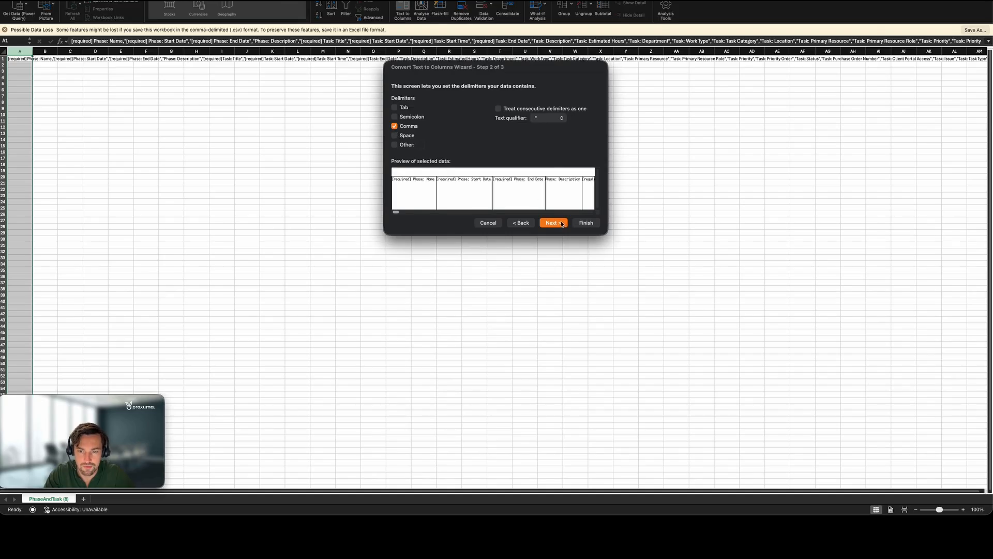
click(586, 222)
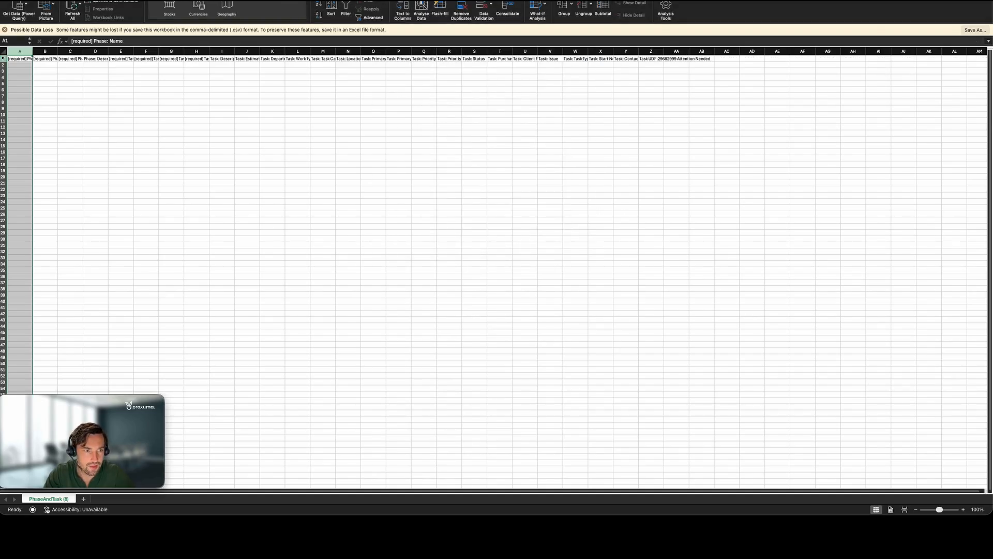
drag(3, 61, 3, 89)
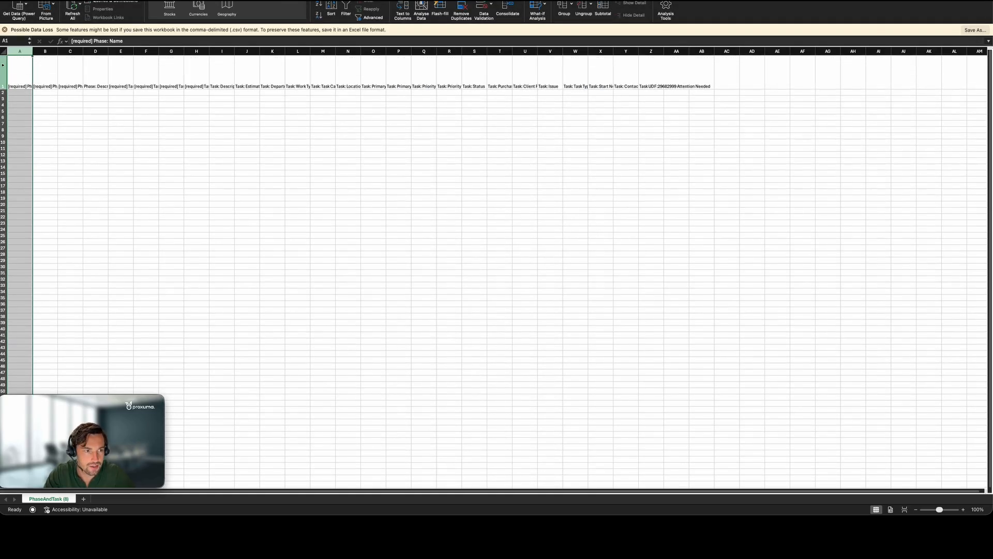
Wrap the text in header row 1 so the full column titles fit their cells
click(3, 65)
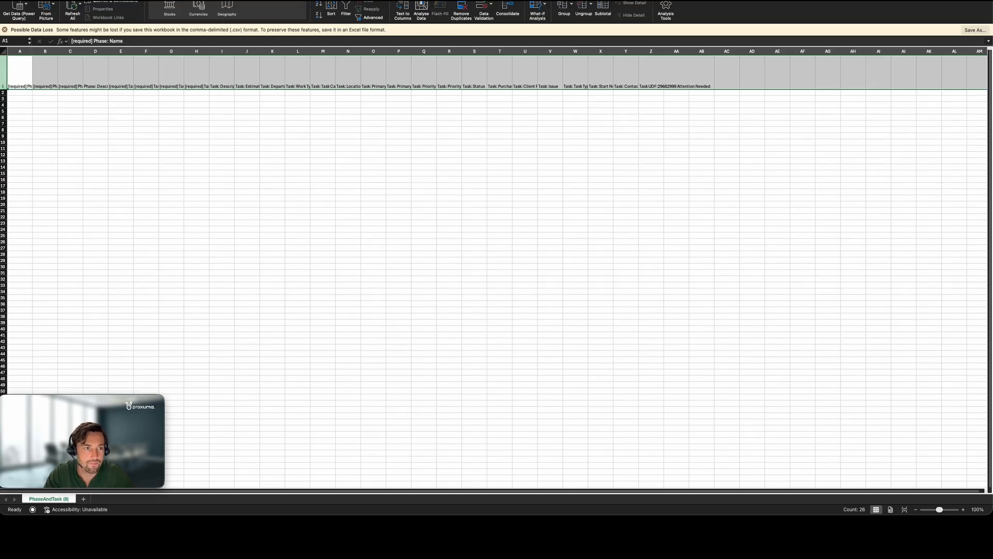
click(12, 0)
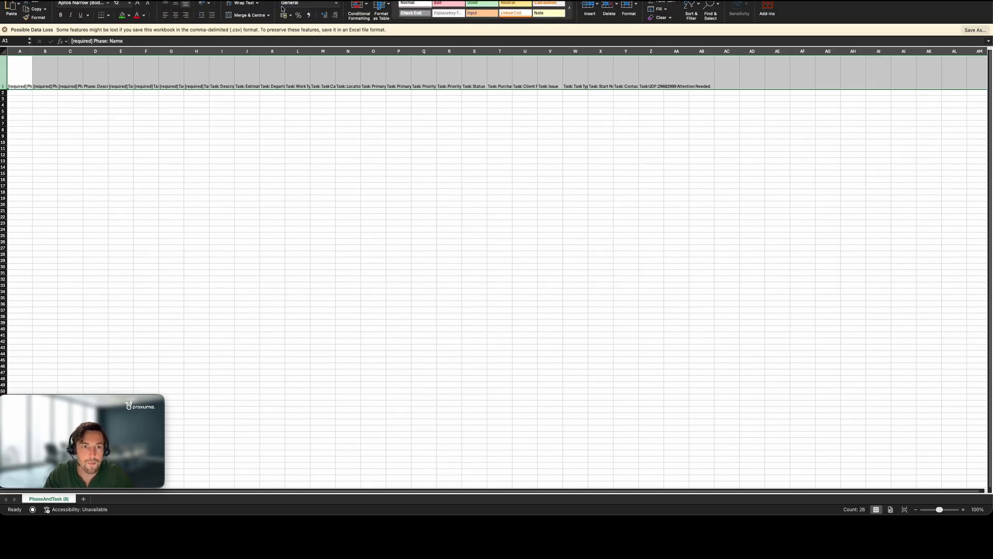
click(236, 4)
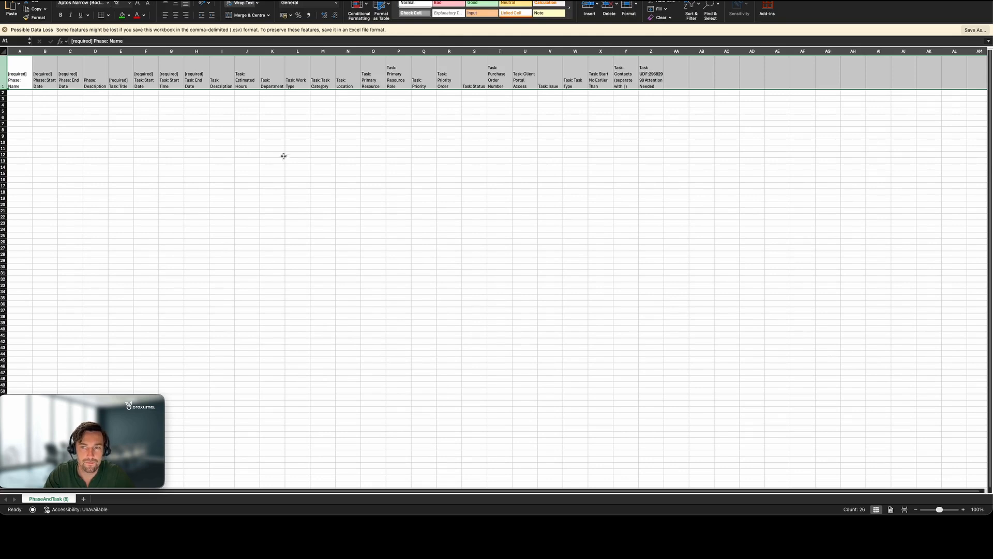
click(196, 148)
Copy all phase and task rows from the master project template and paste them at A2 of the import template as Values & Number Formatting
click(19, 93)
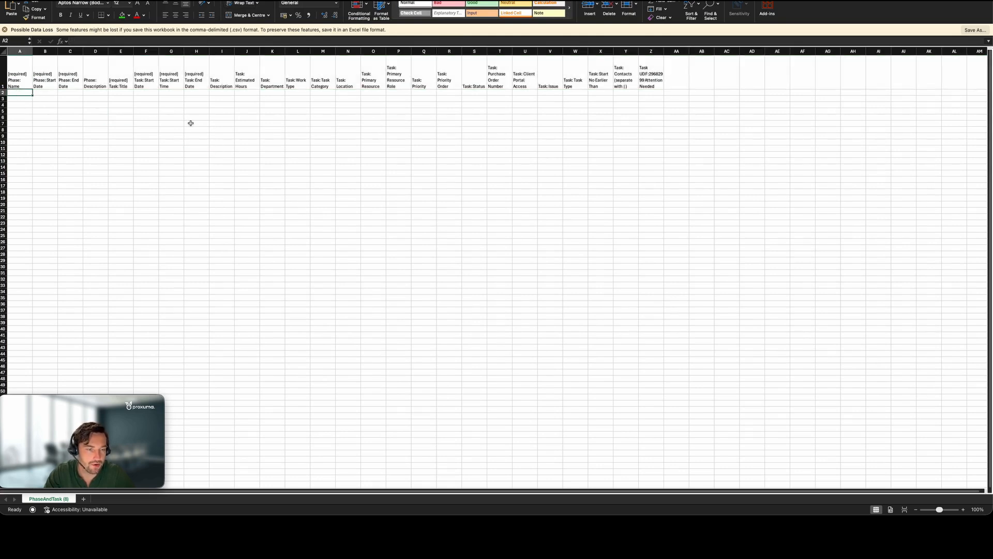
key(super+grave)
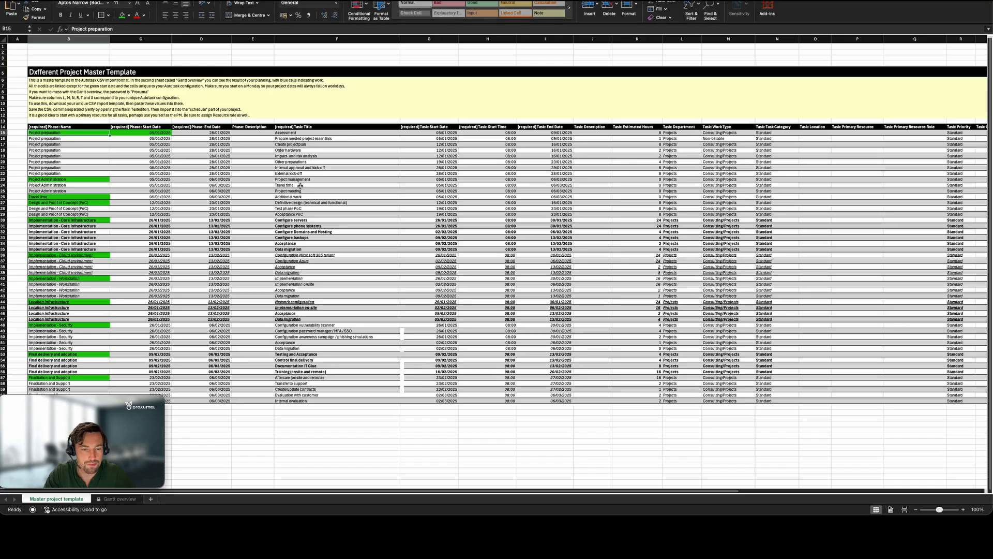
drag(76, 133, 877, 402)
key(super+c)
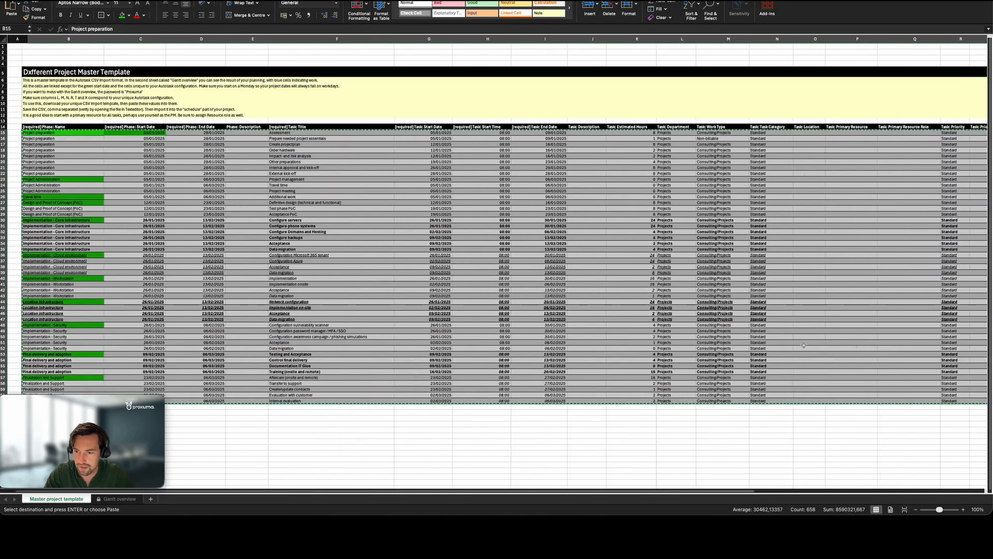
key(super+grave)
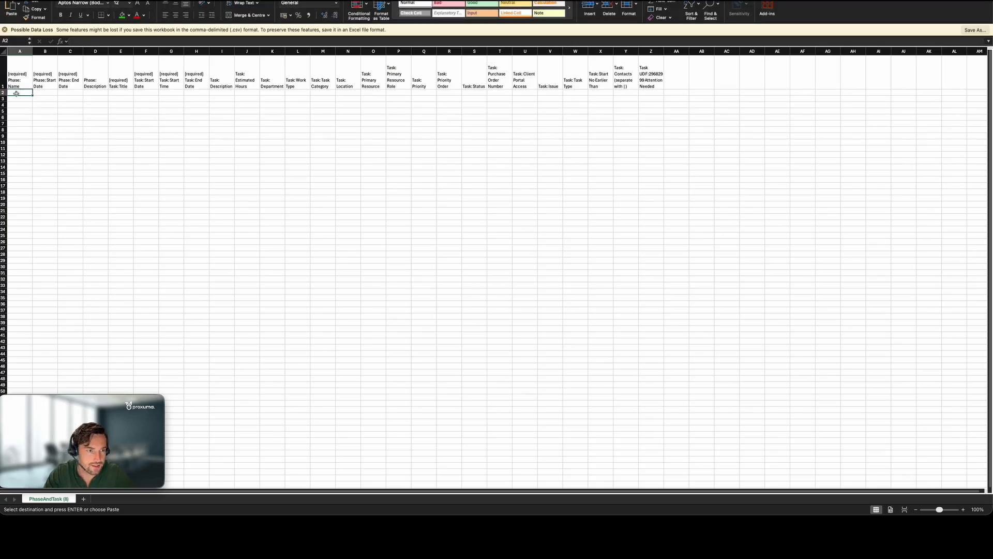
right_click(17, 93)
mouse_move(37, 127)
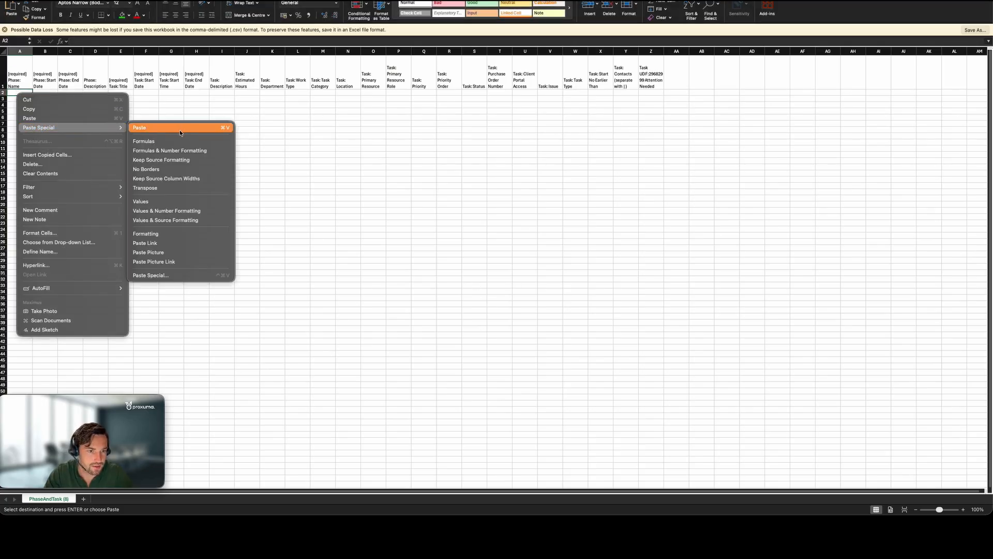
click(182, 212)
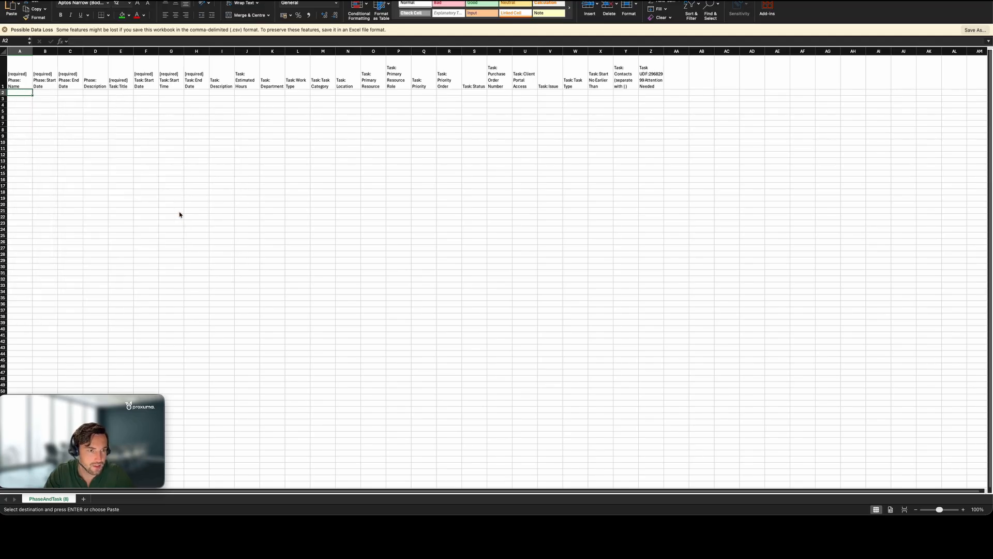
Widen column A and autofit the widths of all columns to the pasted data
drag(47, 94, 46, 371)
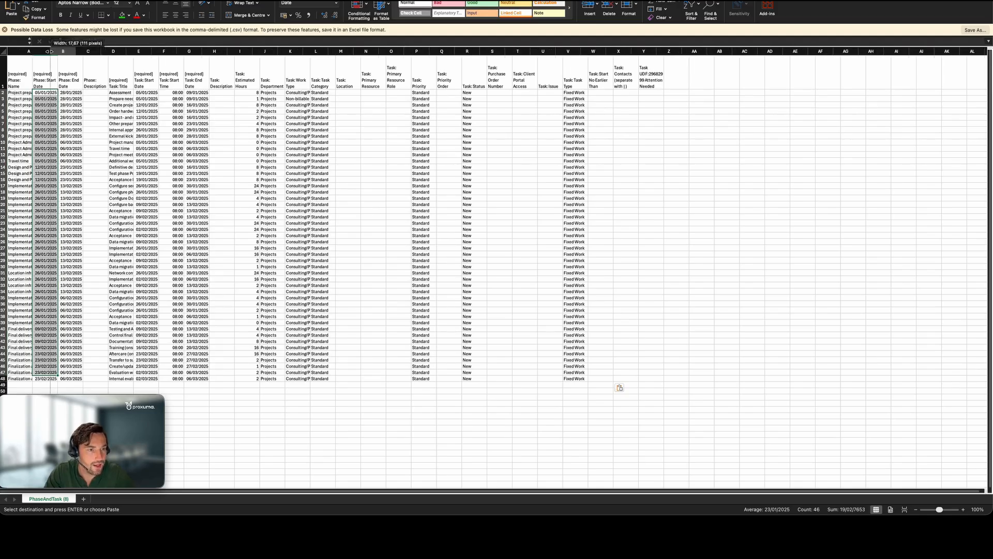
drag(32, 51, 50, 51)
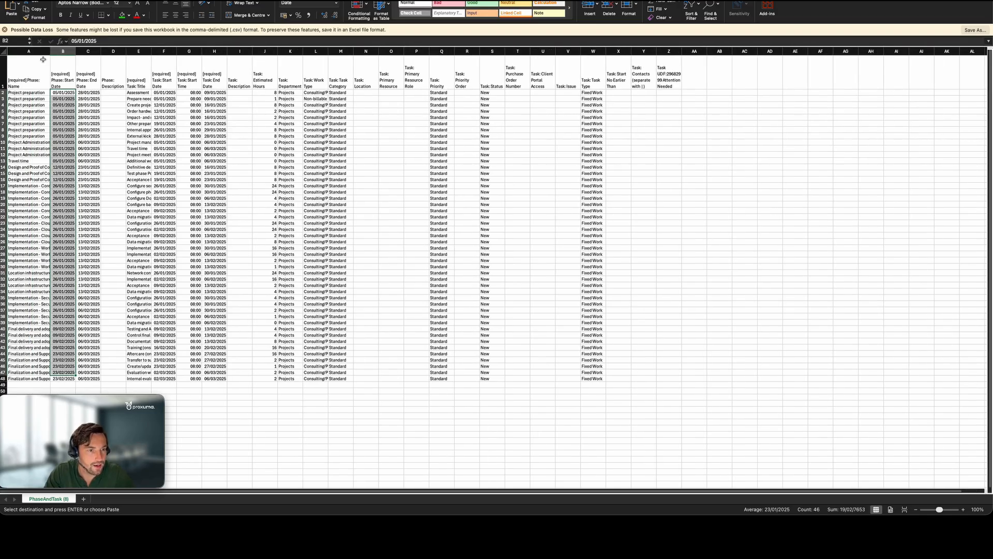
click(3, 51)
double_click(50, 52)
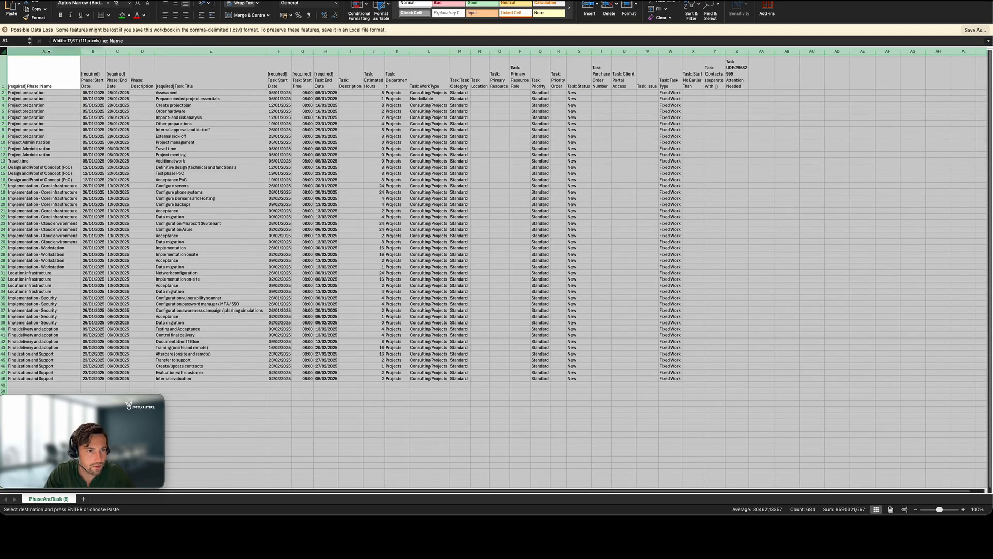
click(253, 161)
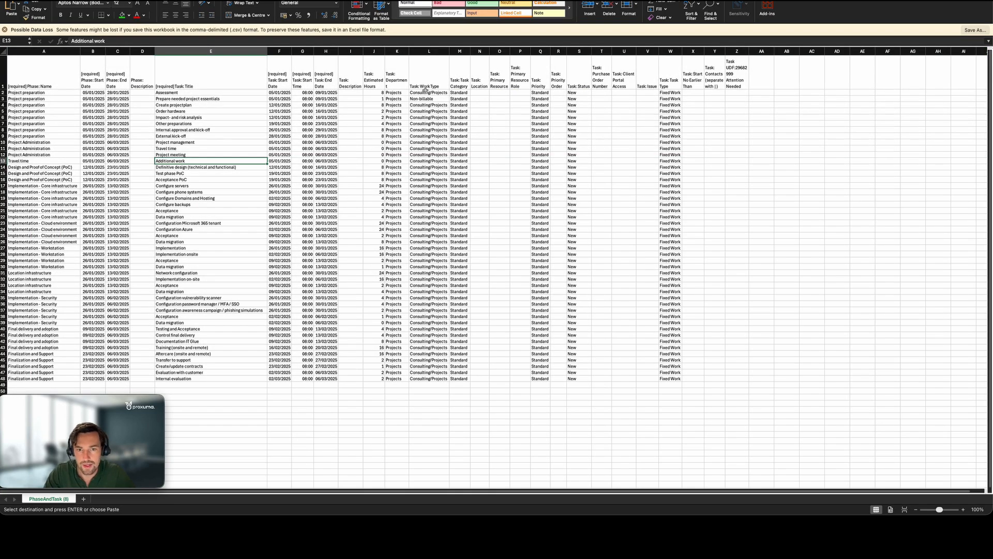
Clear the contents of K2:Z48, from the Task: Department column through the last UDF column, keeping the headers
drag(394, 93, 738, 379)
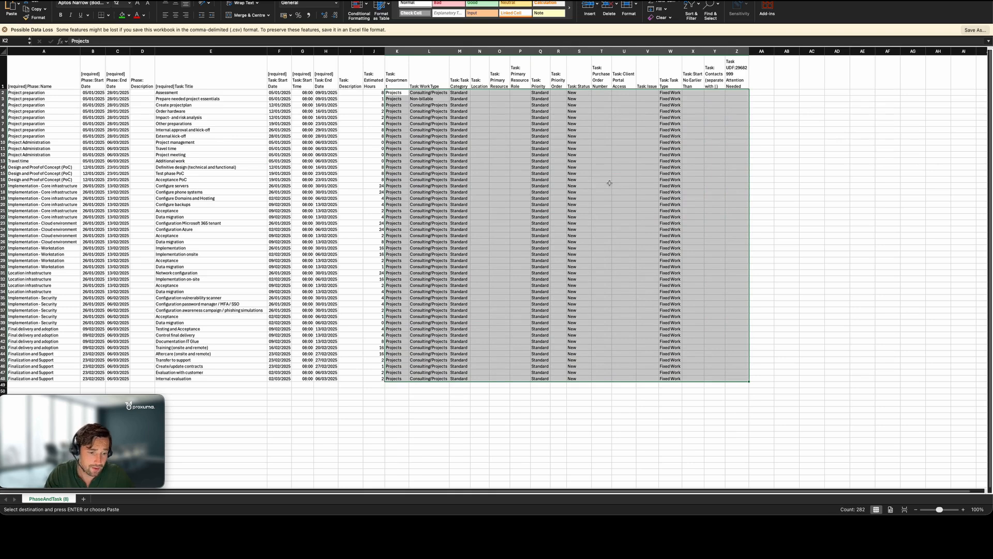
key(Delete)
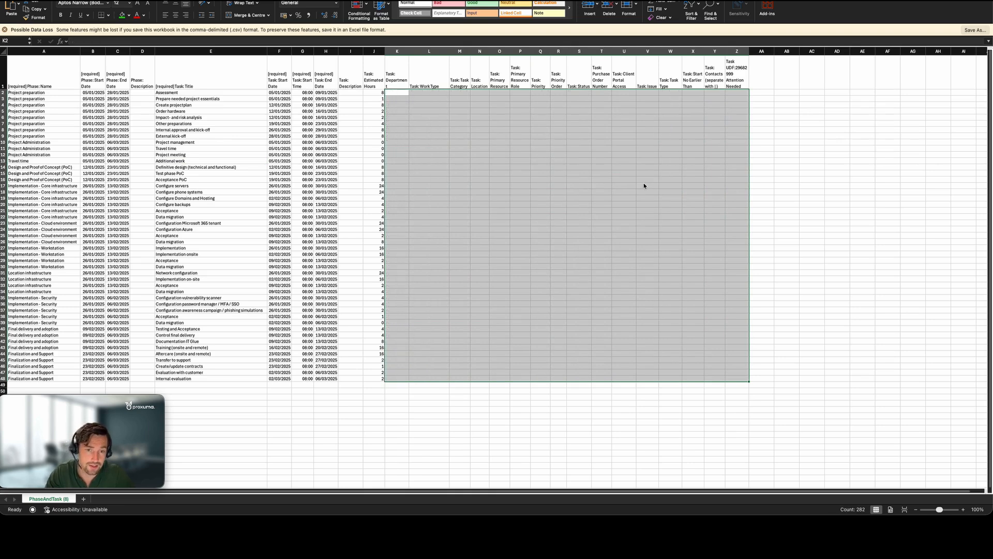
click(152, 136)
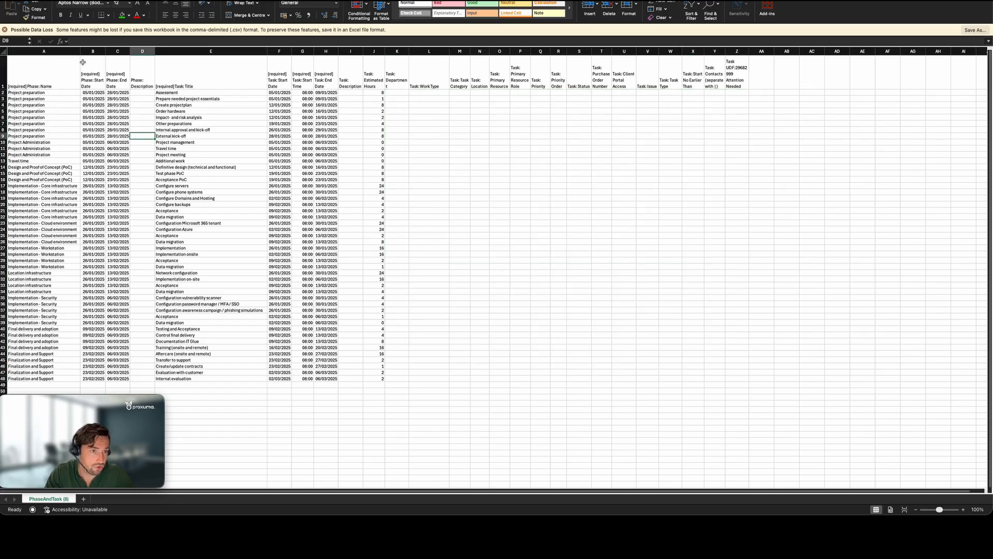
Save the sheet as CSVIMportVideoJan1 in the Downloads folder in Comma-separated Values (.csv) format
click(43, 2)
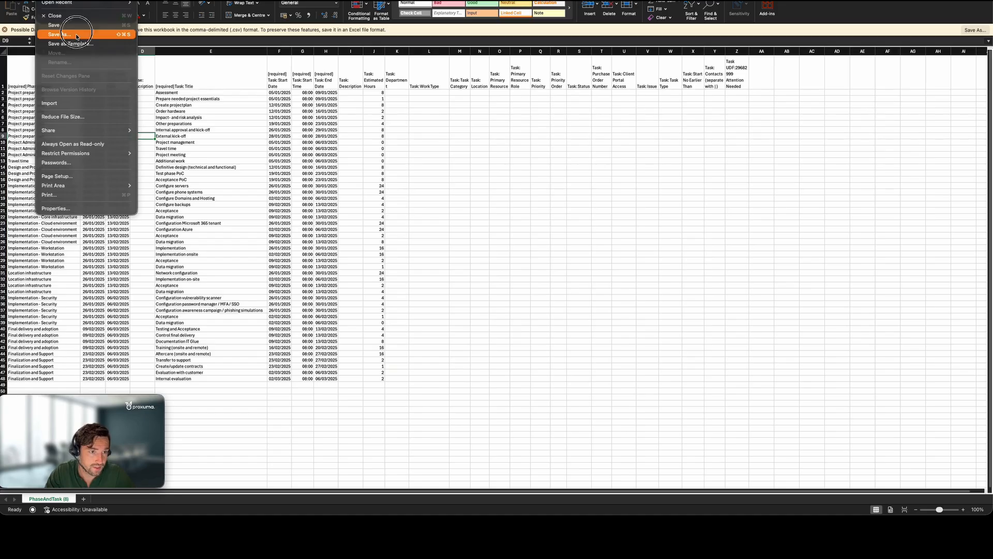
click(75, 35)
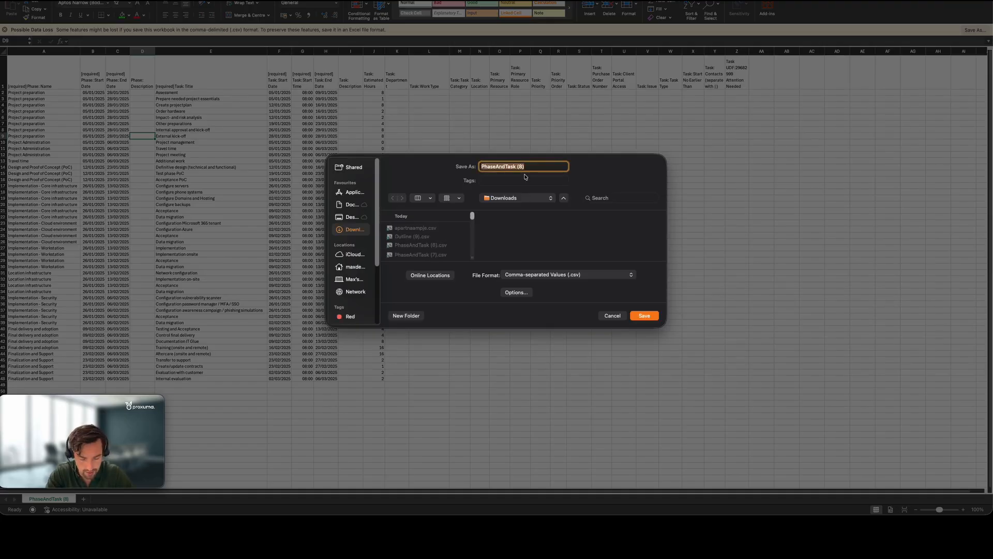
text(CSVImport)
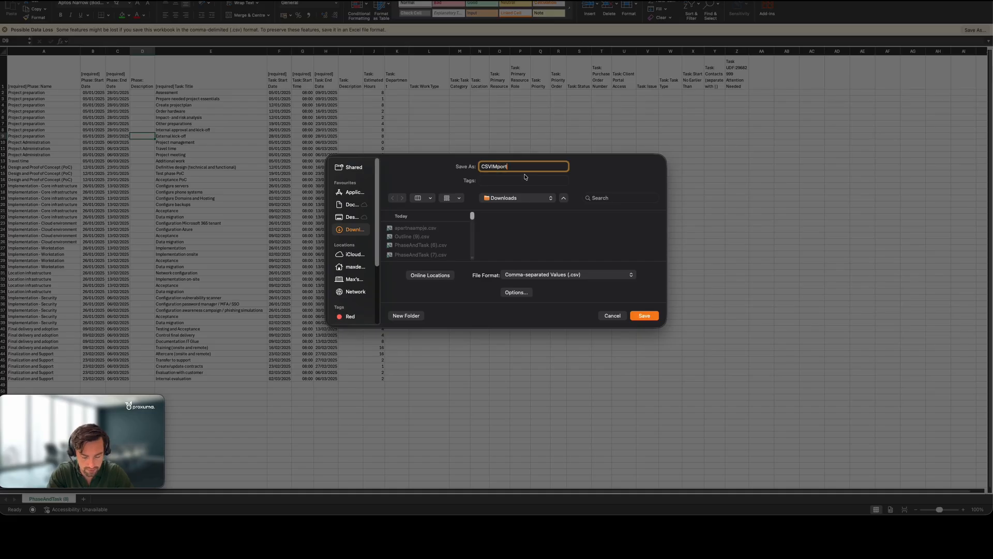
text(VideoJan1)
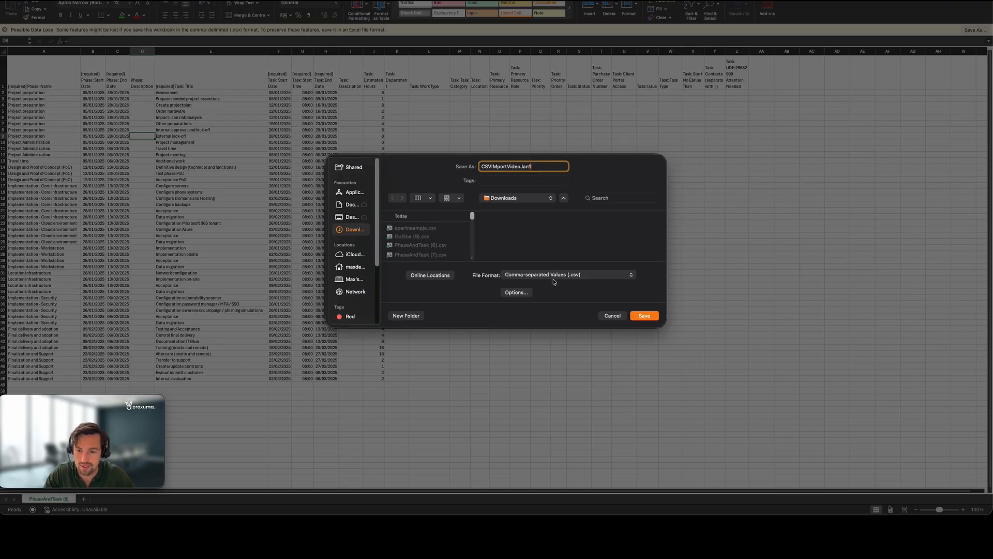
click(645, 317)
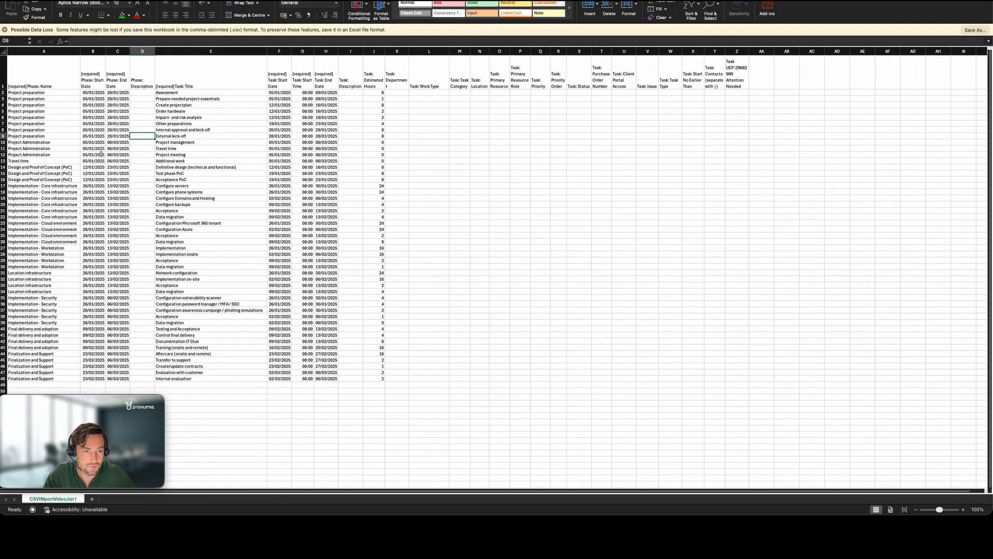
Open CSVIMportVideoJan1.csv from the Downloads folder in TextEdit and move its window clear of the Finder window
key(super+Tab)
key(super+Tab)
key(super+Tab)
key(super+Tab)
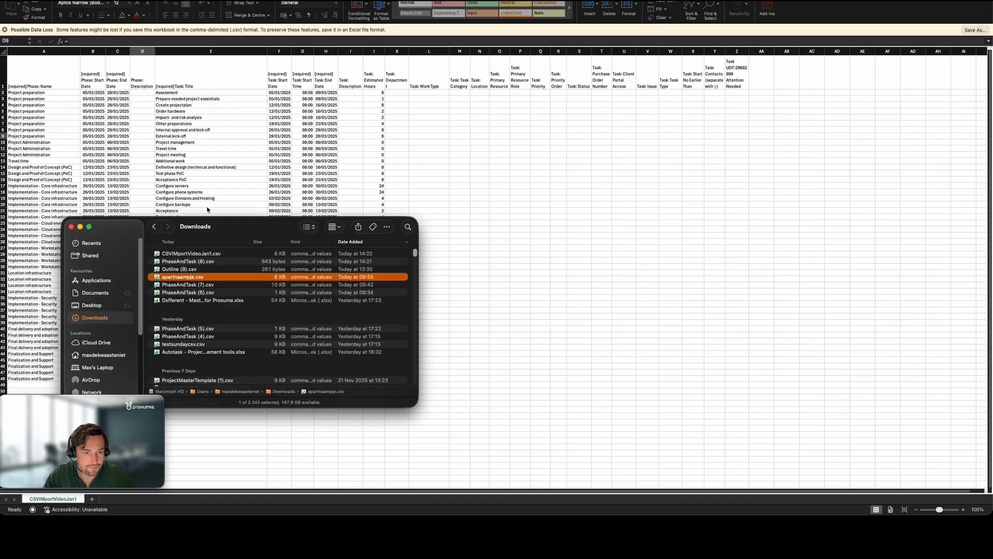
click(220, 254)
right_click(220, 254)
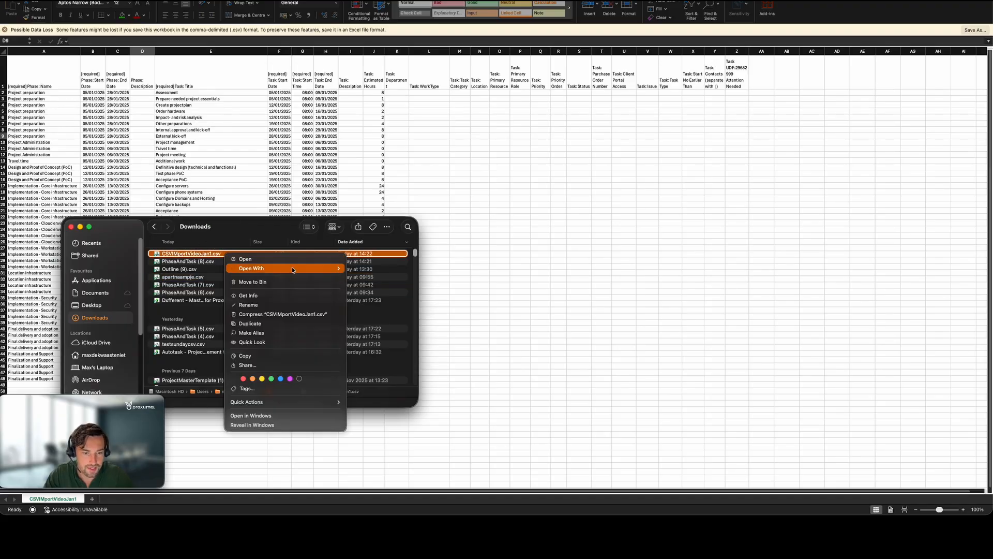
mouse_move(289, 268)
click(392, 337)
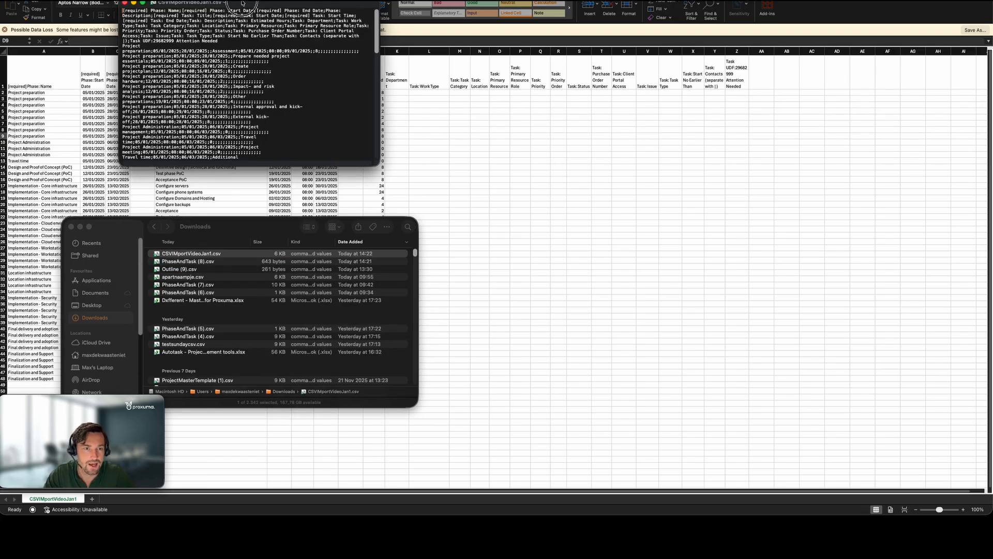
drag(244, 4, 530, 85)
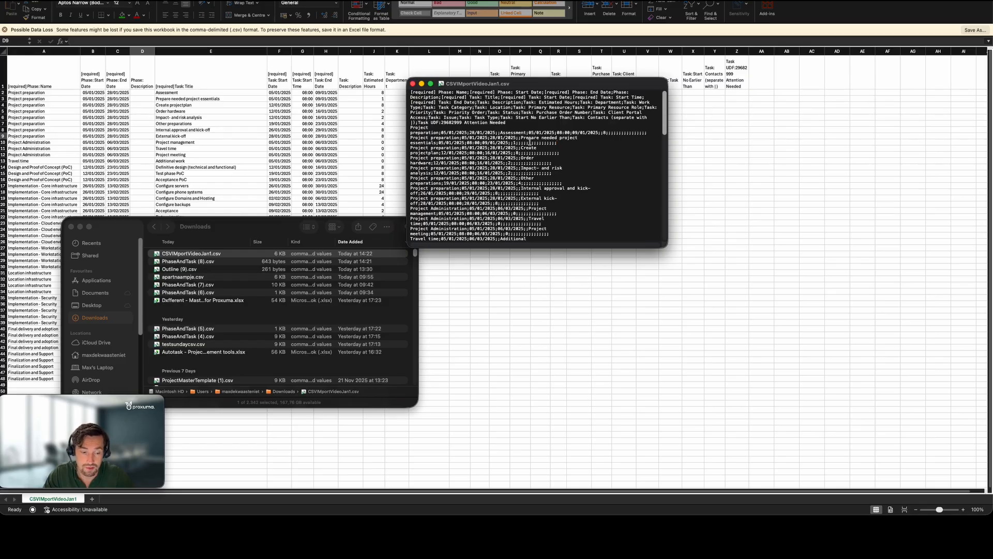
Replace every semicolon in CSVIMportVideoJan1.csv with a comma, then save and close the file
key(super+f)
text(;)
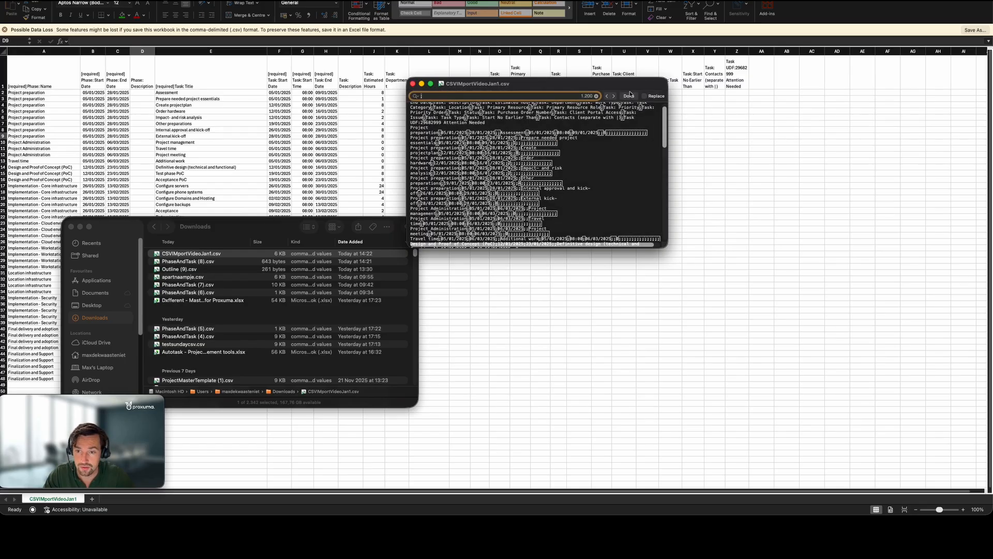
click(644, 96)
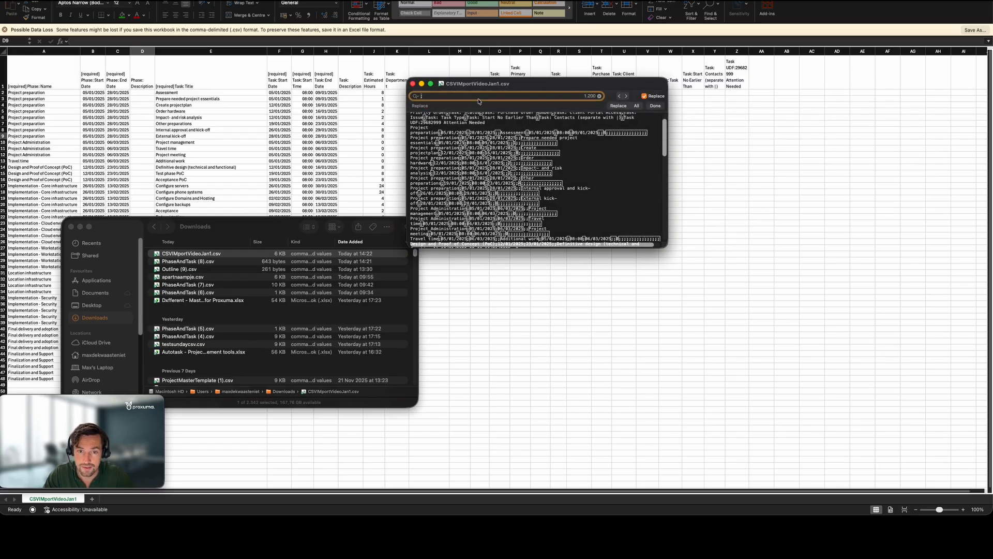
click(450, 97)
click(450, 105)
text(,)
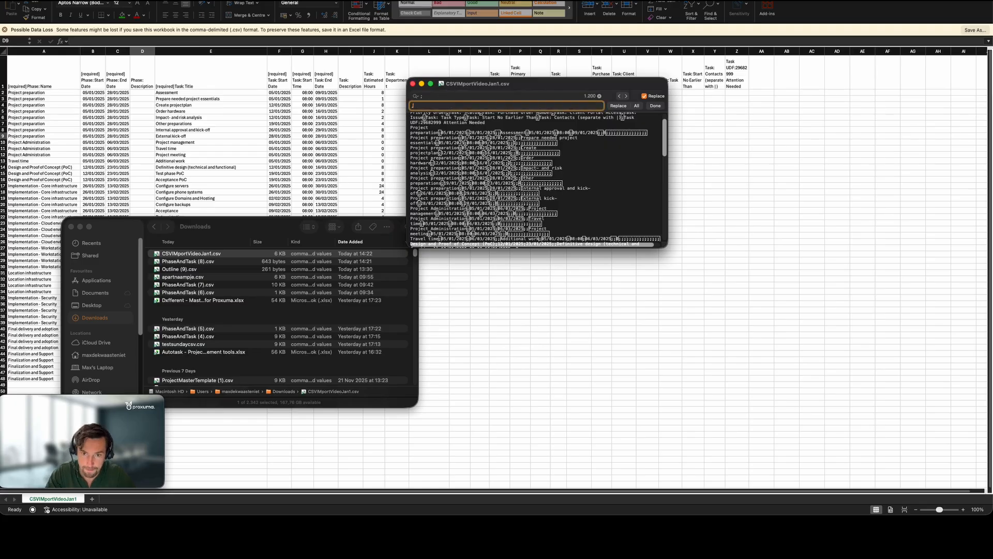
click(637, 105)
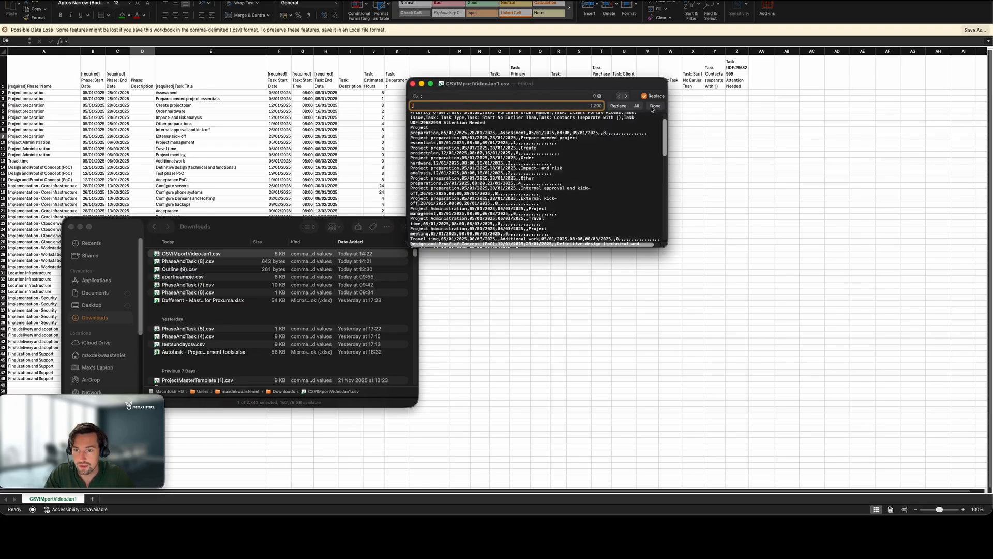
click(654, 106)
key(super+s)
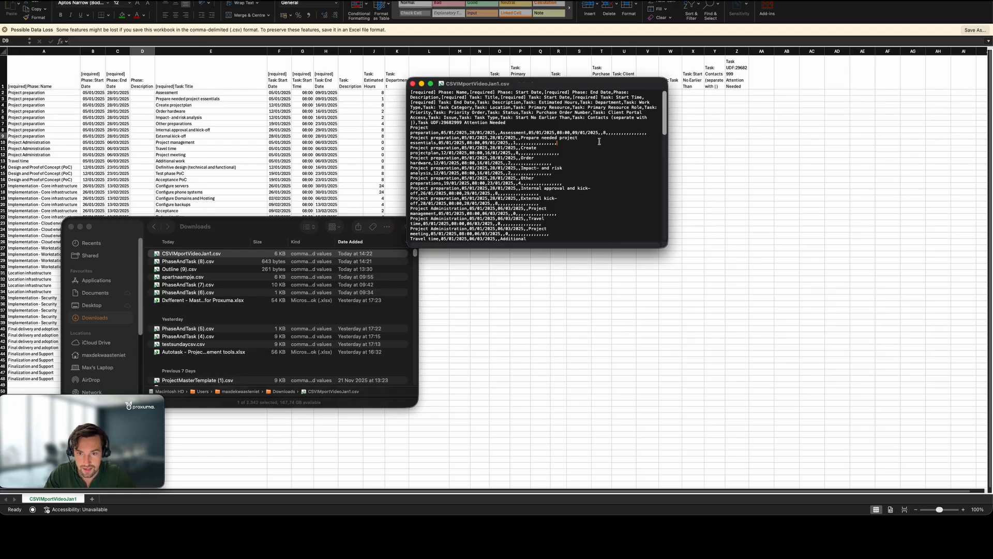
click(413, 84)
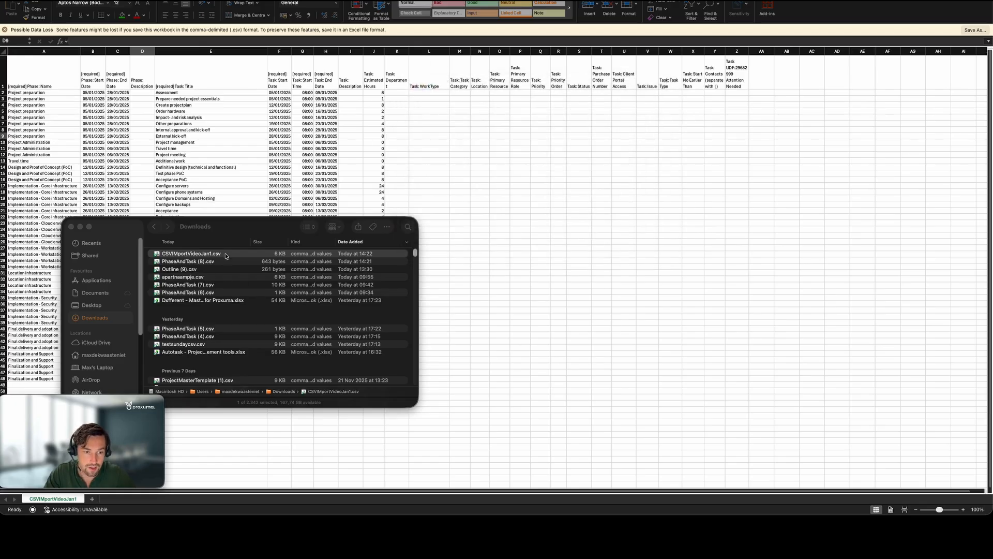
Reopen CSVIMportVideoJan1.csv in TextEdit to check its separators, then close it and return to the spreadsheet
click(222, 228)
right_click(228, 254)
mouse_move(290, 267)
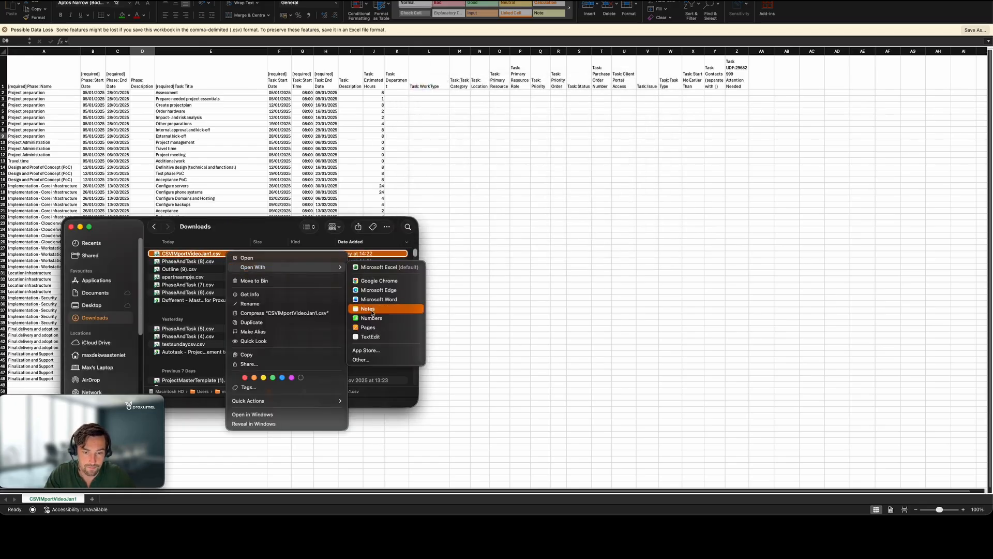
click(371, 341)
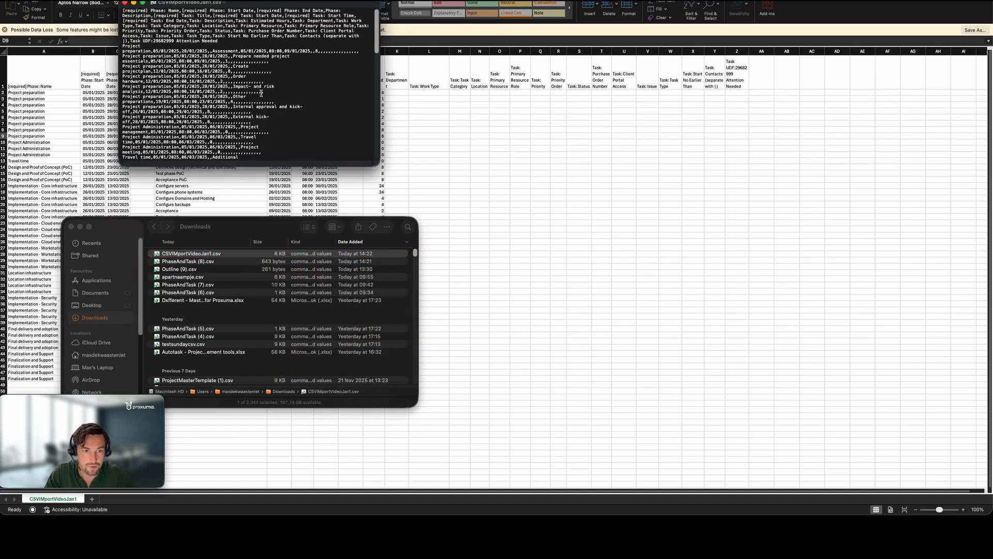
click(124, 2)
click(464, 150)
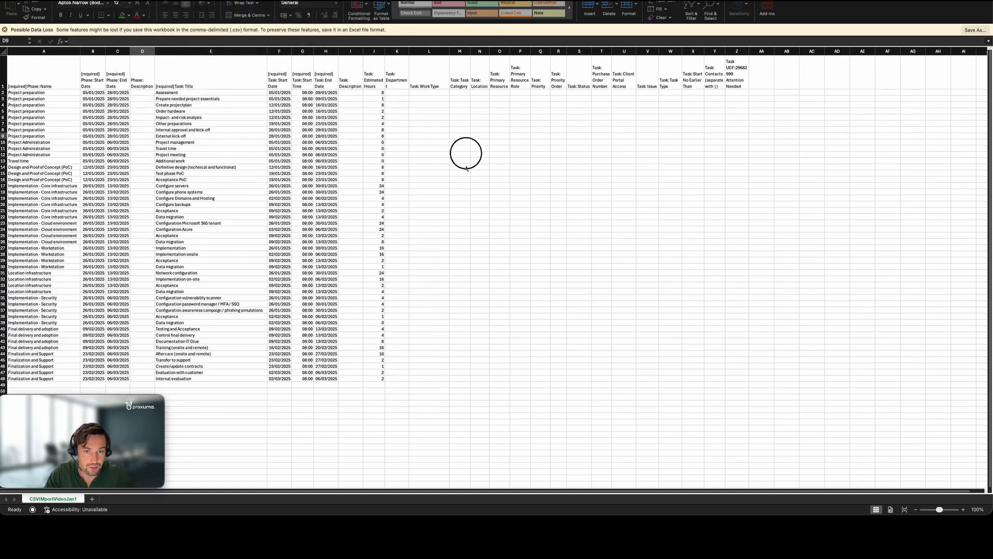
Switch to Autotask and import CSVIMportVideoJan1.csv from the Downloads folder as the project's phases and tasks
key(super+Tab)
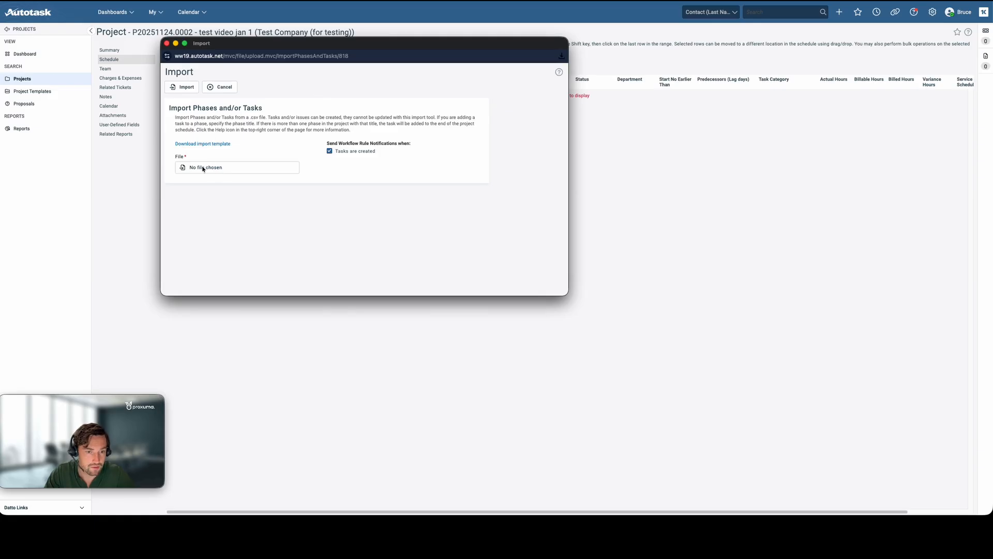
click(205, 168)
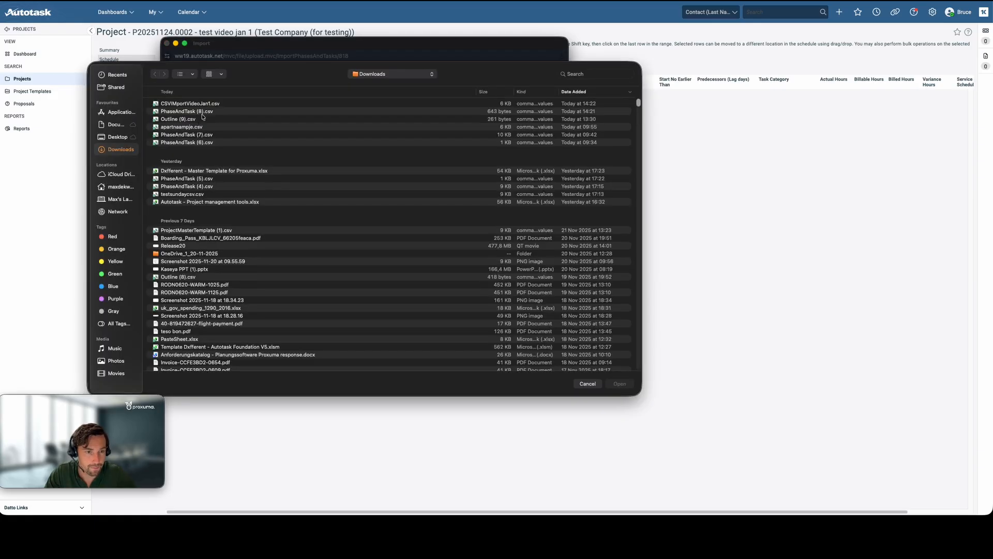
click(619, 384)
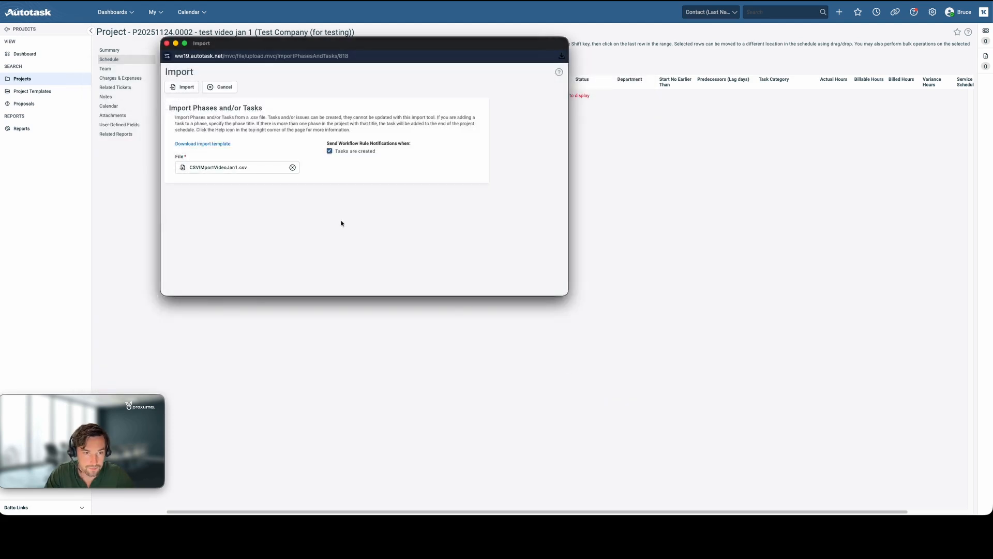
click(181, 89)
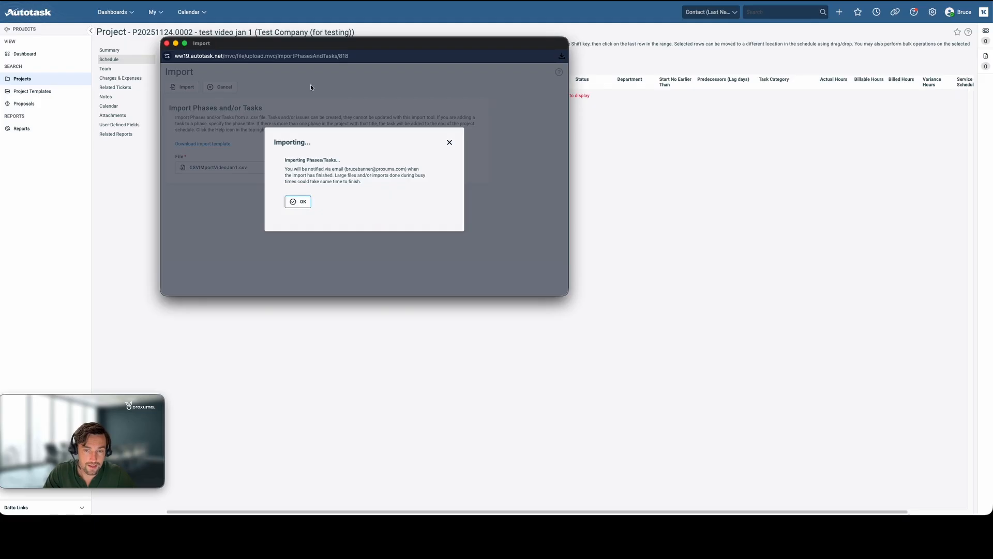
click(297, 202)
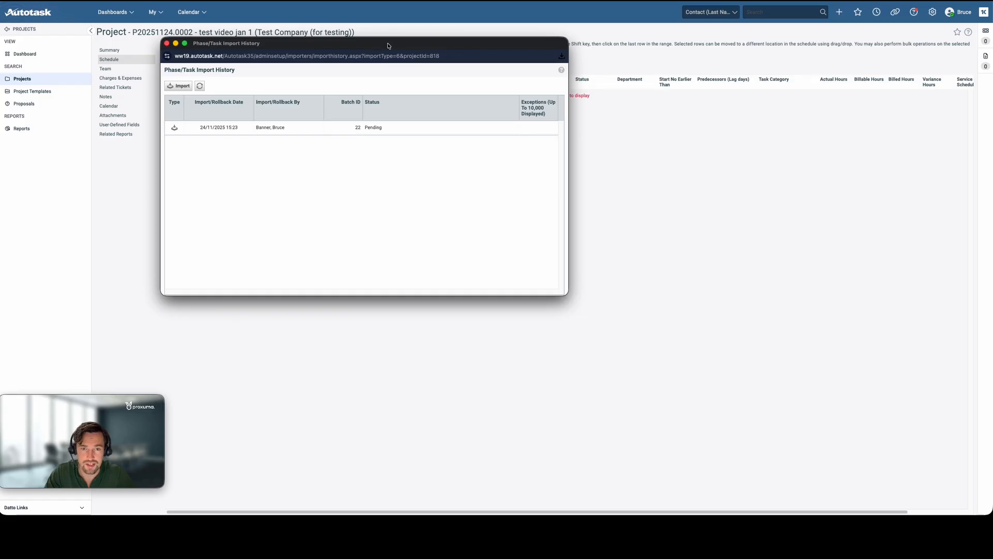
Move the import history window aside, return to the project schedule and refresh it repeatedly to load the imported phases and tasks
drag(389, 45, 738, 43)
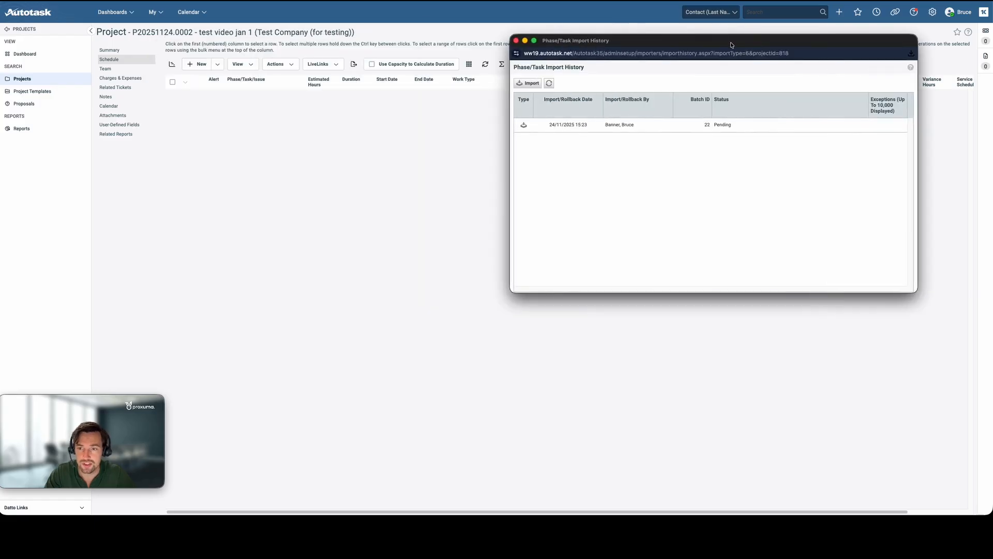
click(461, 134)
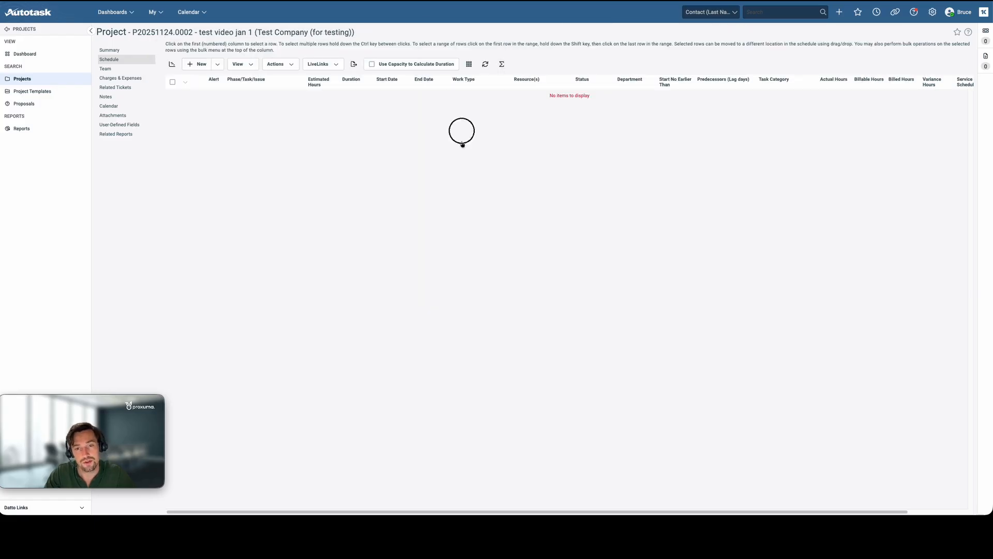
click(485, 66)
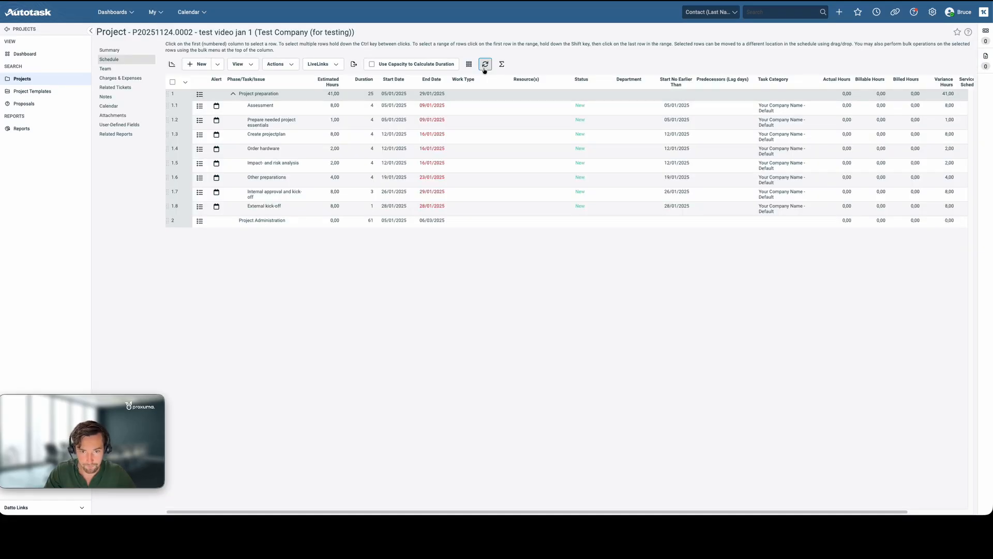
click(484, 64)
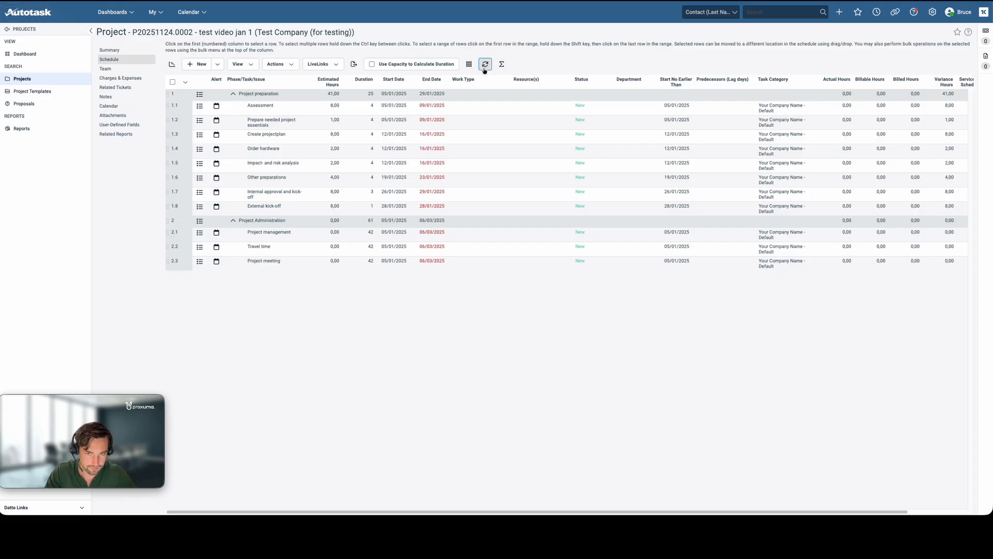
click(485, 65)
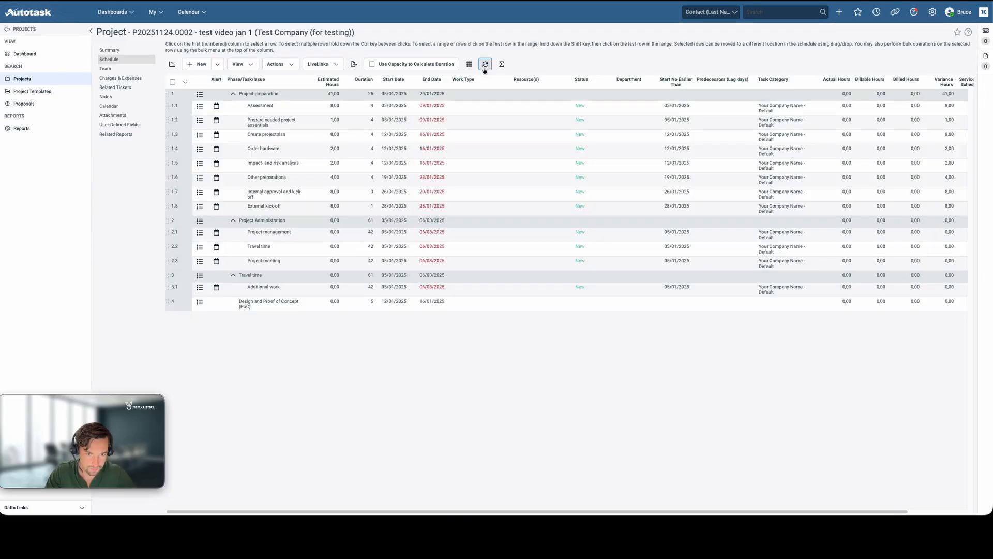
click(483, 68)
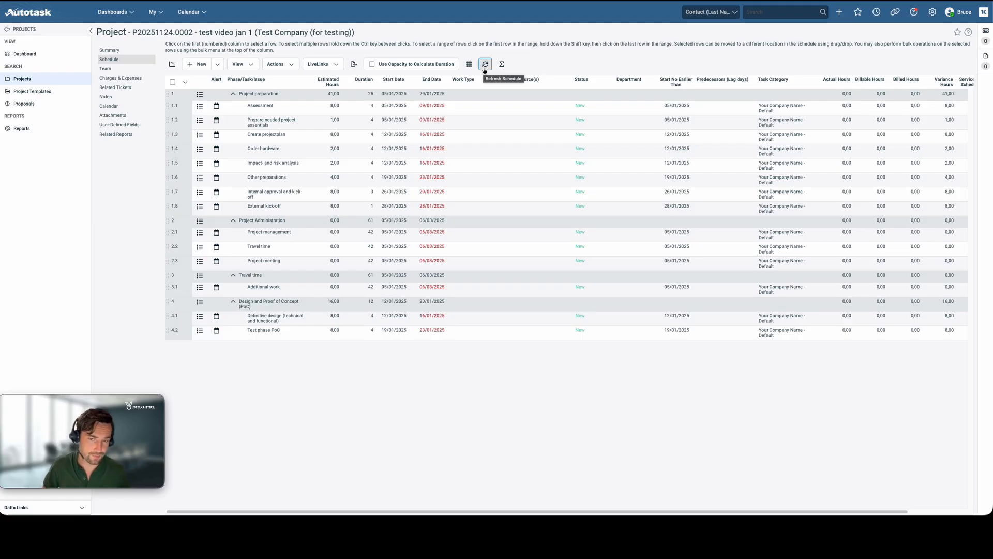
click(485, 64)
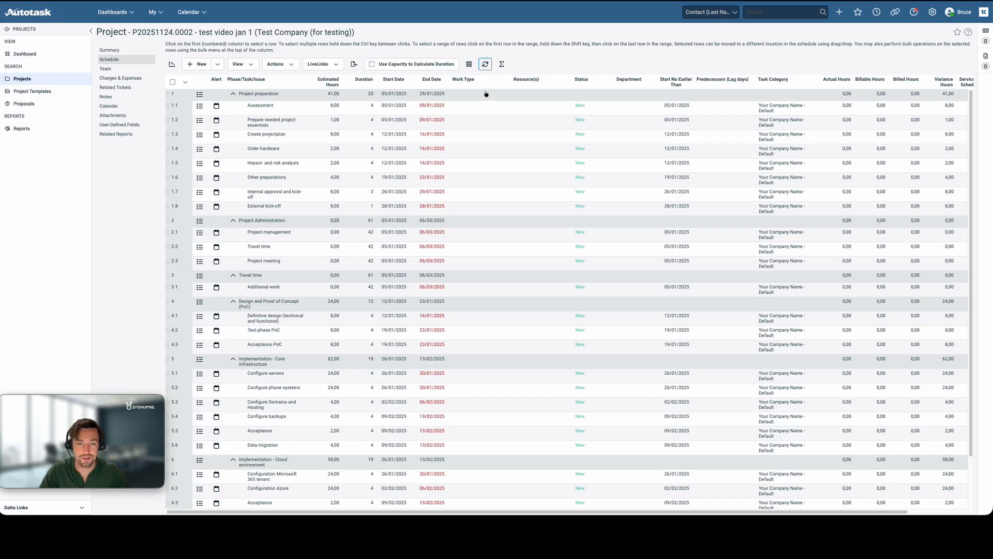
Refresh the schedule once more and review the imported phases and tasks from the first to the last
scroll(486, 93, down, 3)
scroll(479, 102, up, 3)
drag(155, 432, 172, 449)
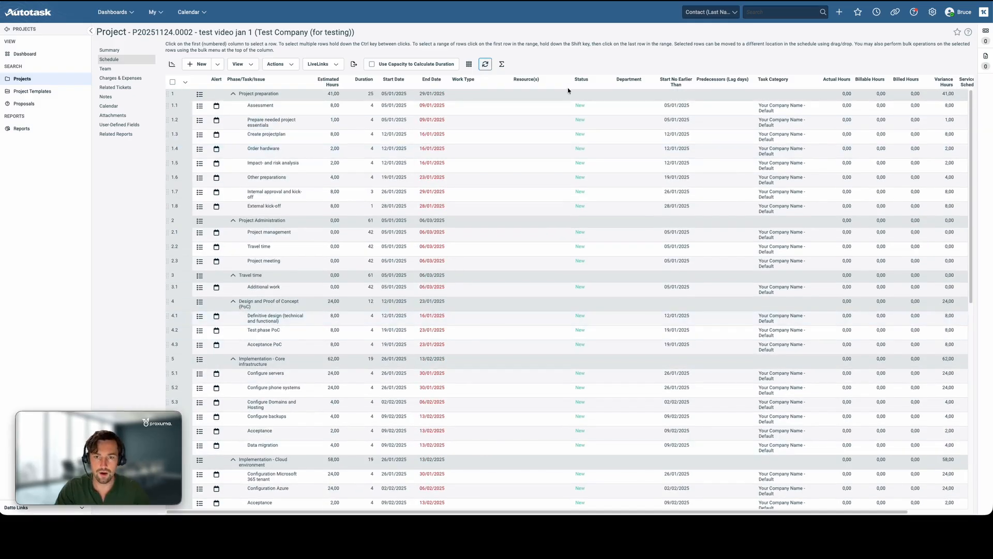
click(557, 55)
click(485, 64)
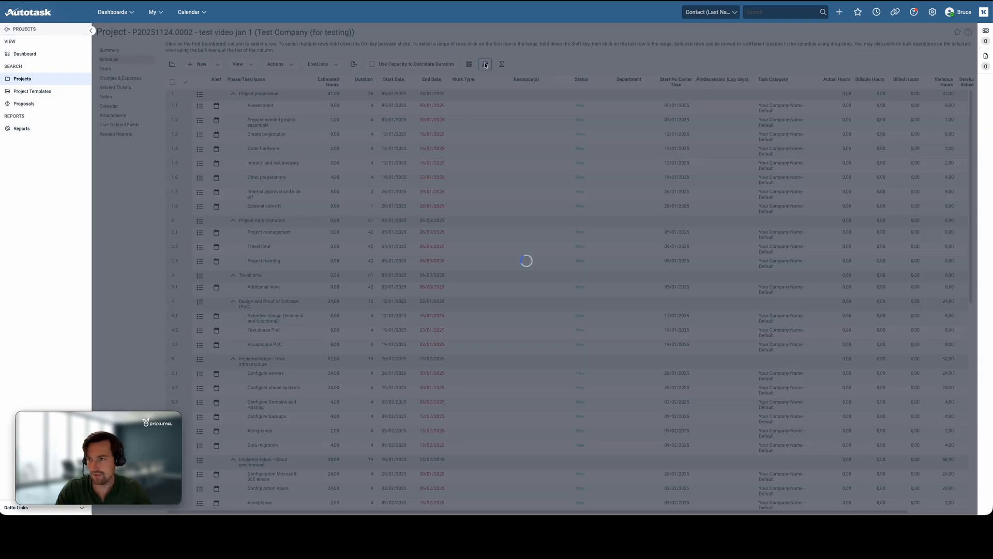
scroll(546, 132, down, 8)
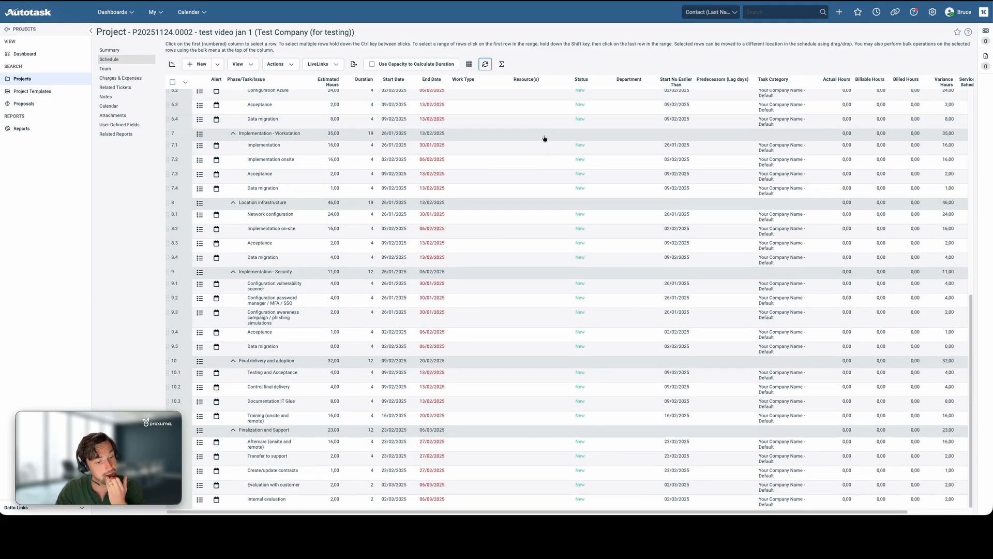
scroll(536, 146, up, 8)
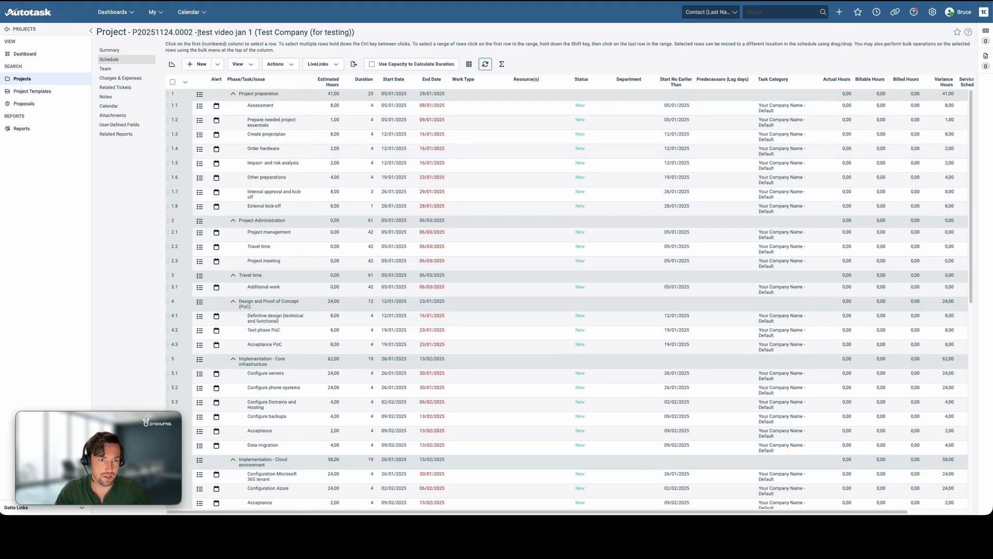
Copy the project name "test video jan 1" from Autotask and search for it in Proxuma's project planning
drag(198, 32, 250, 32)
key(ctrl+c)
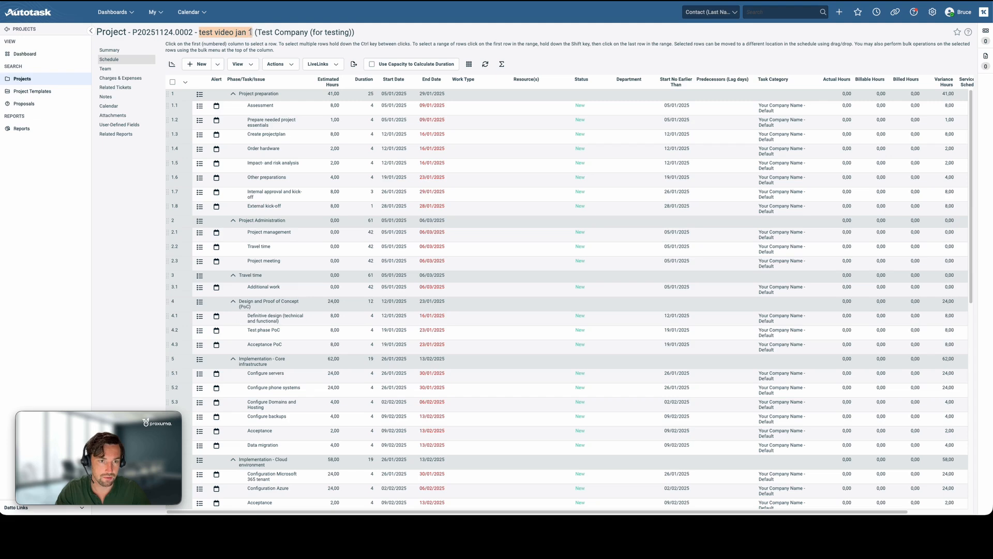
key(ctrl+Tab)
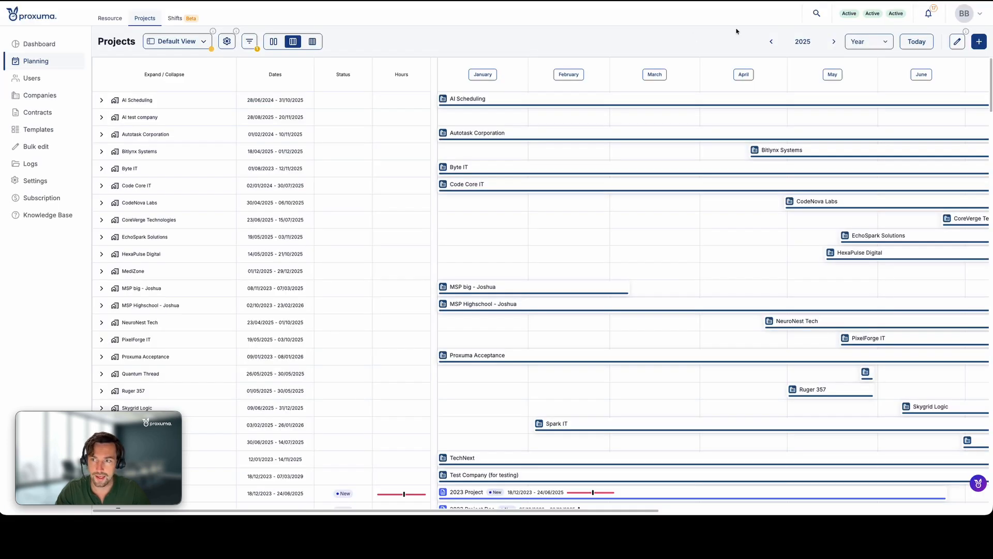
click(817, 13)
key(ctrl+v)
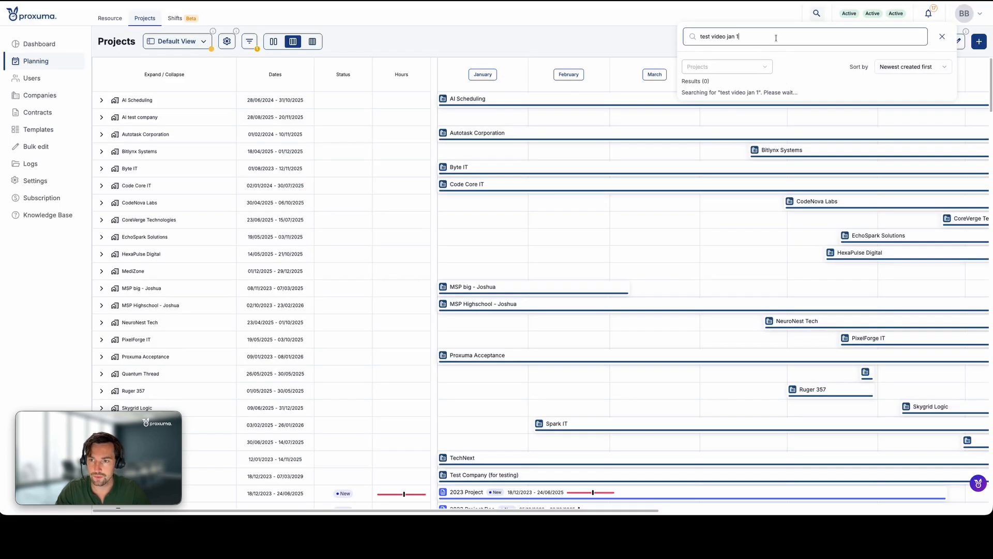
Show the found project in the timeline and examine its phases, tasks and date bars
right_click(788, 87)
right_click(824, 95)
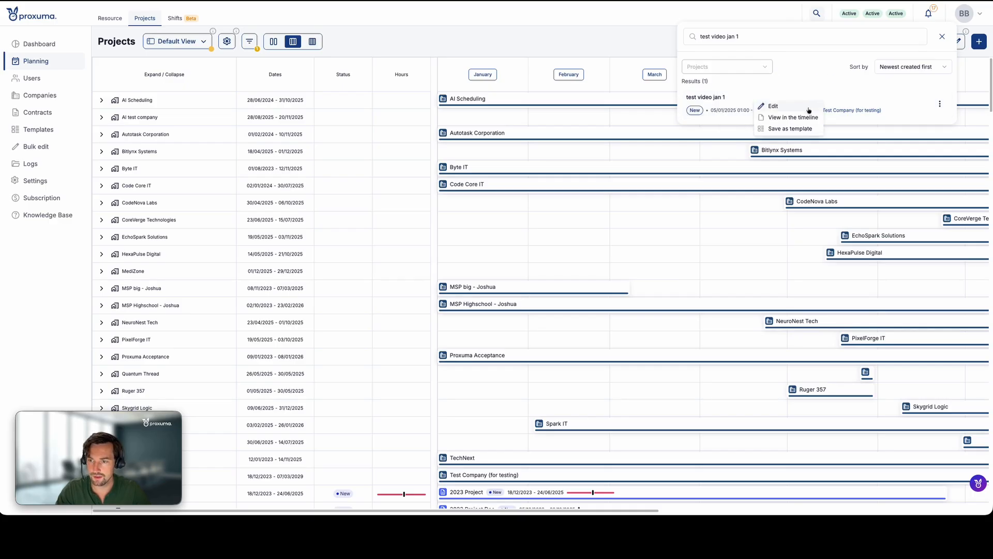
click(764, 117)
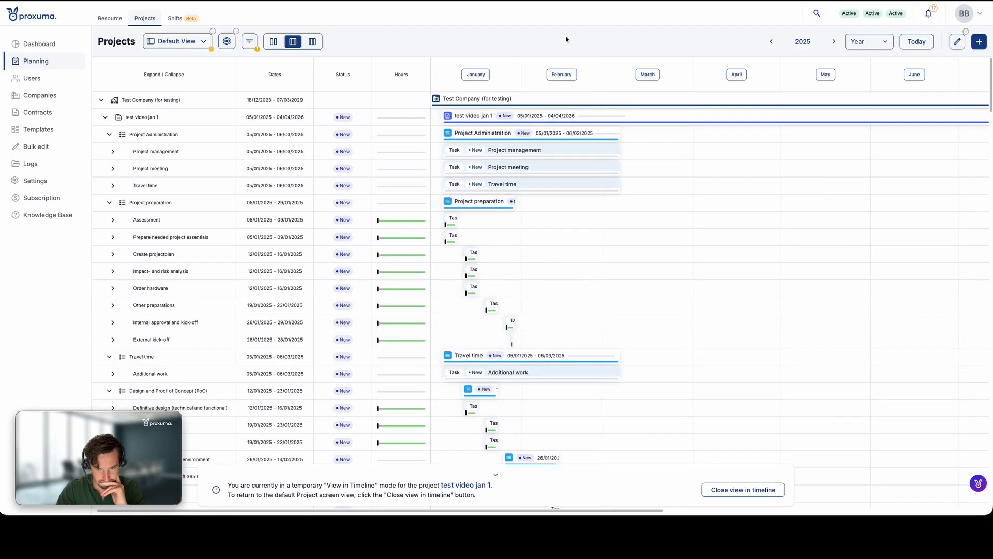
scroll(650, 176, down, 15)
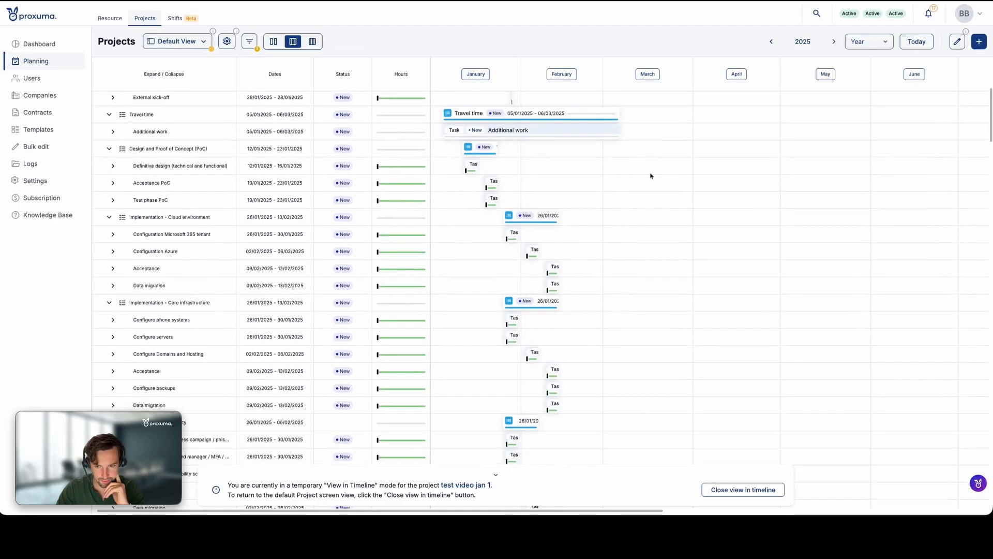
scroll(650, 176, down, 5)
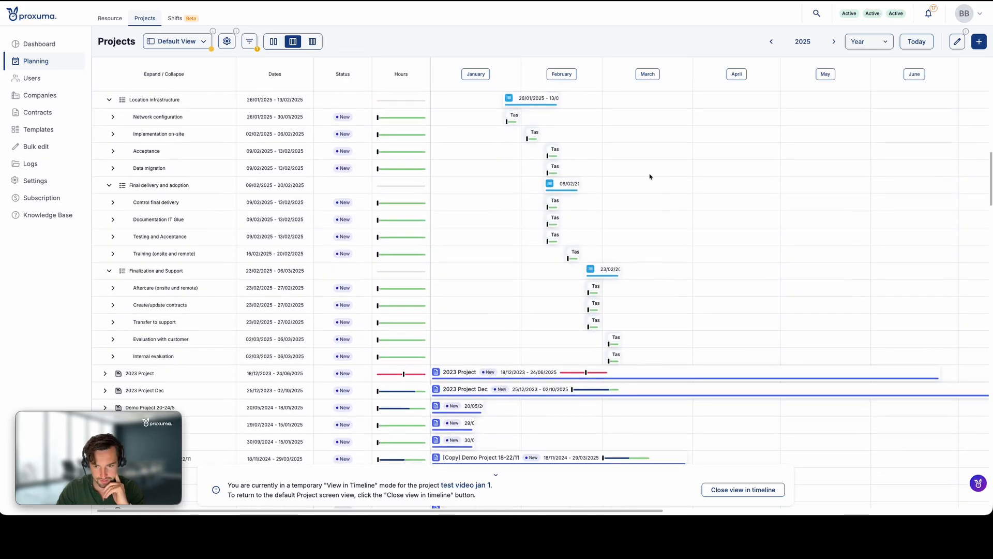
scroll(650, 177, up, 10)
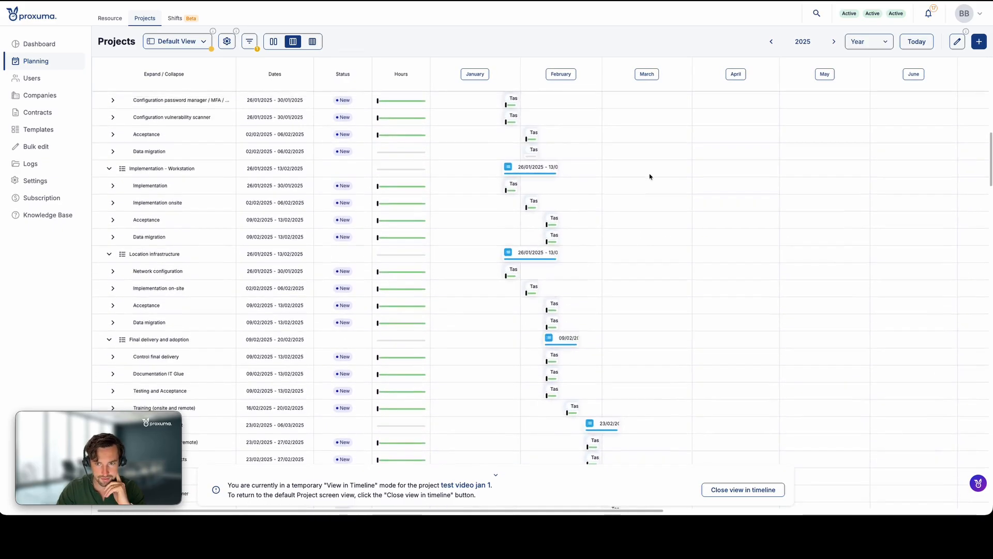
scroll(650, 177, up, 8)
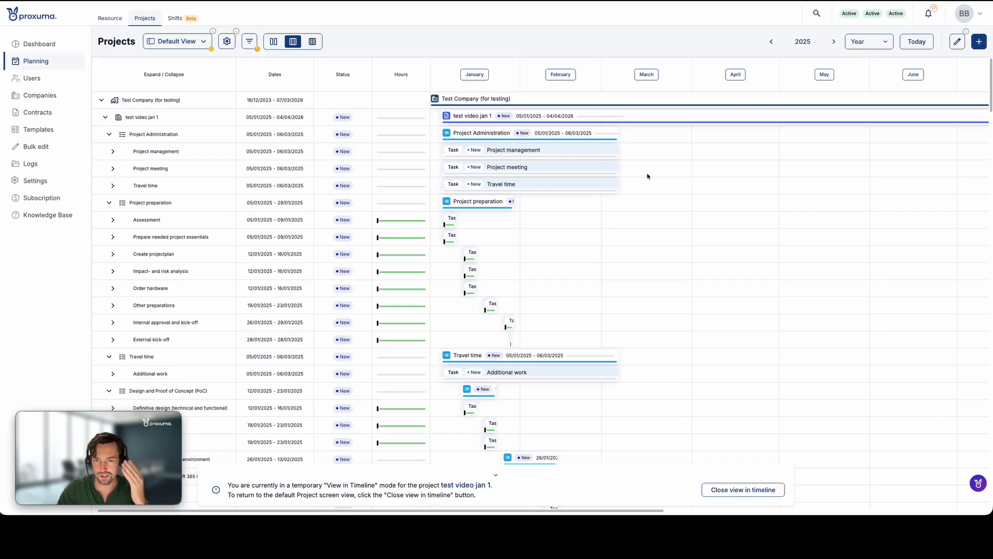
scroll(691, 155, right, 10)
scroll(691, 156, left, 10)
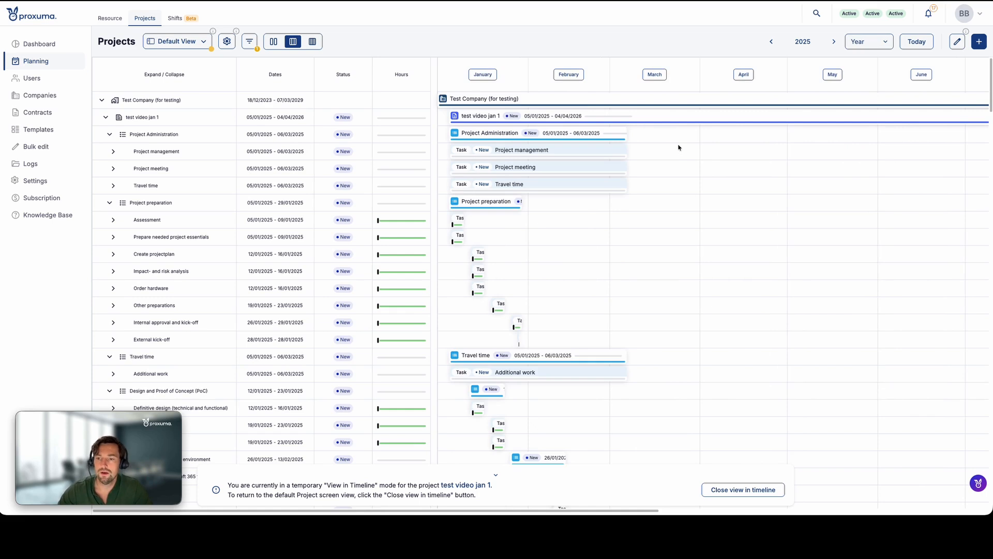
Start saving the test video jan 1 project as a template with all items included, and proceed to the project breakdown
mouse_move(644, 117)
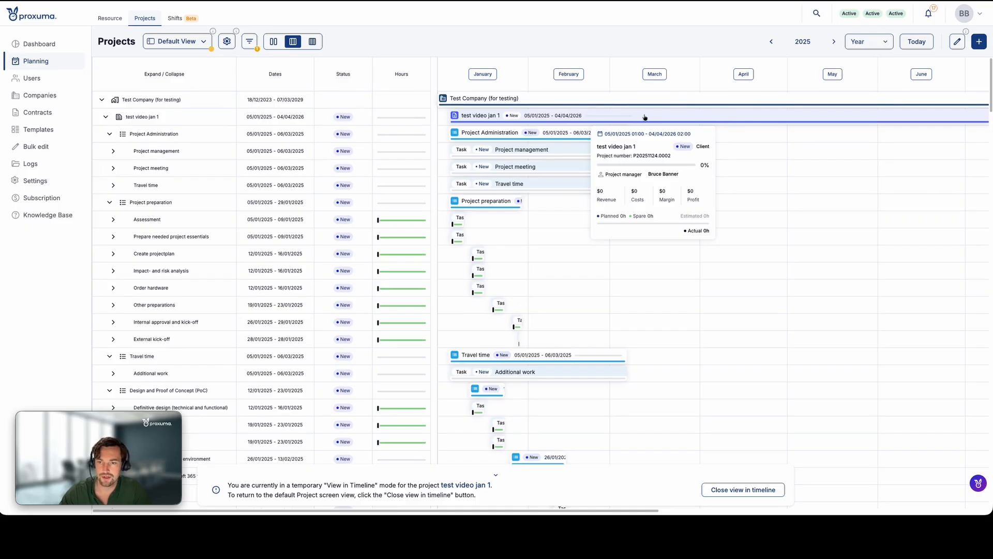
right_click(644, 118)
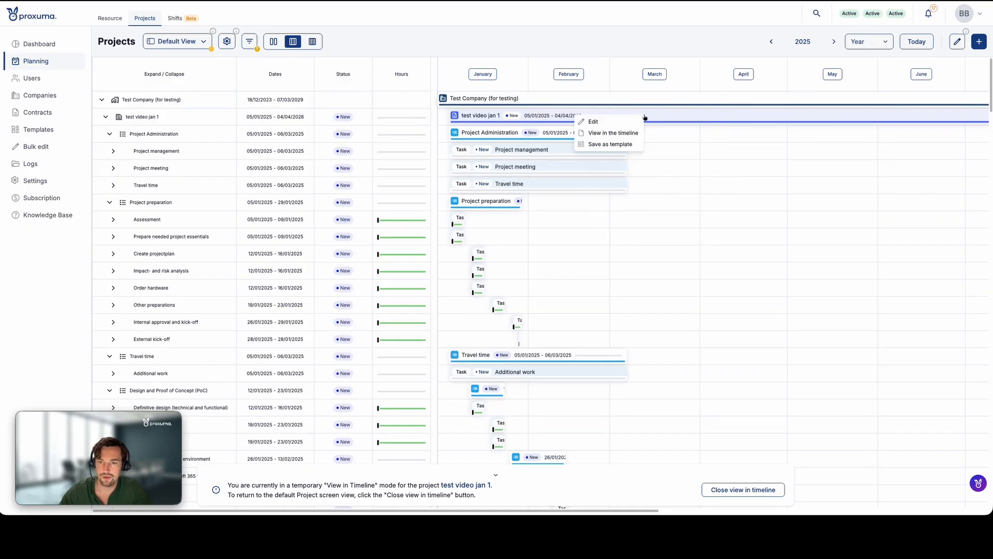
click(613, 144)
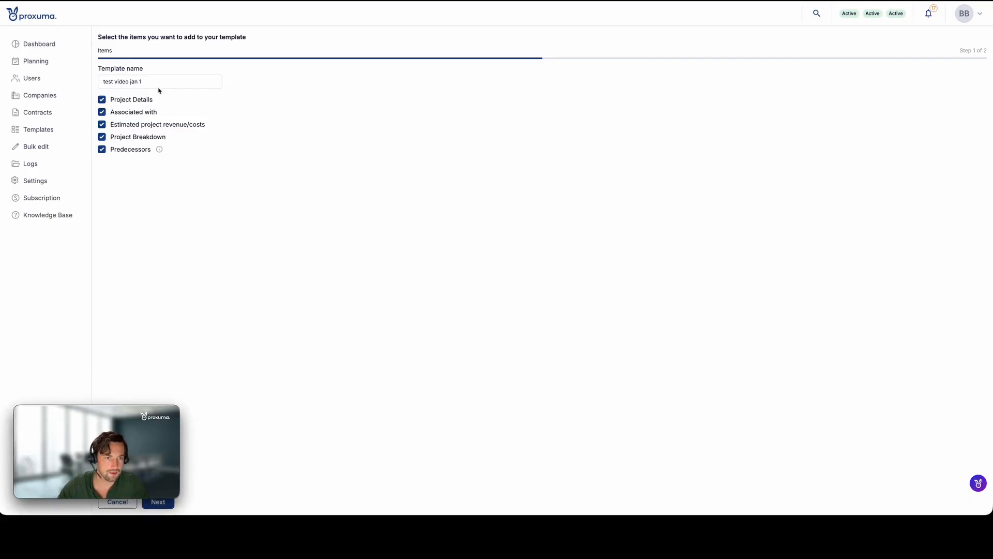
drag(95, 411, 90, 379)
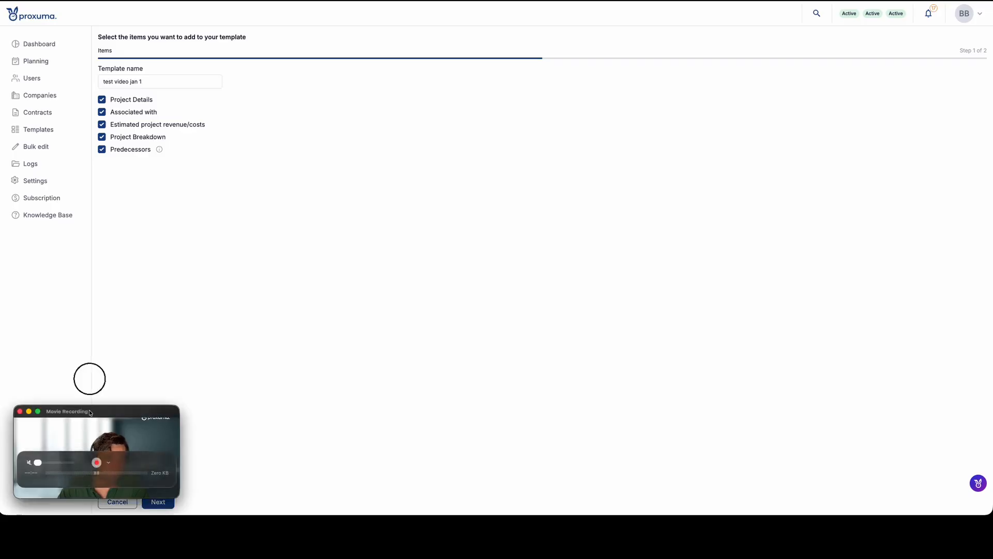
click(153, 501)
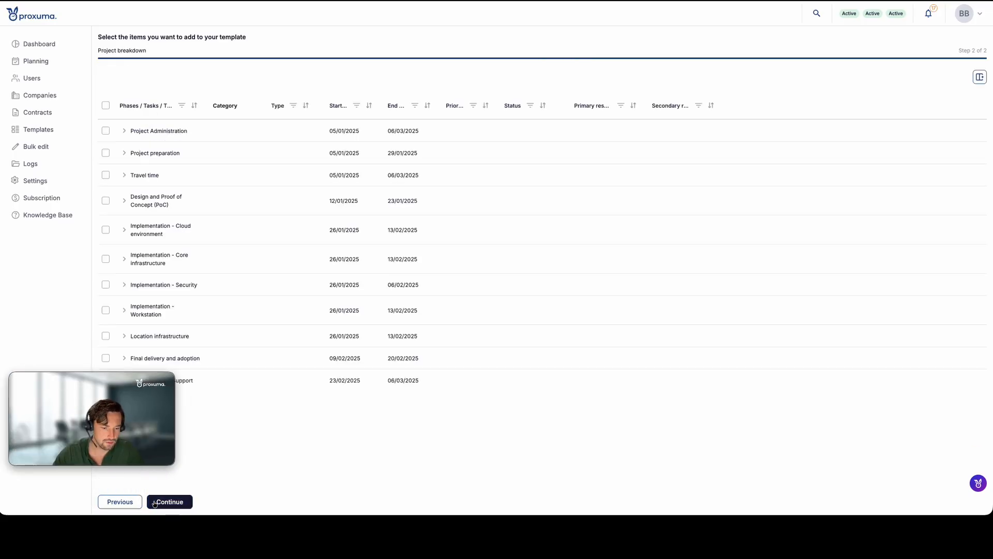
Select all phases in the project breakdown for the template and continue to the template details
drag(85, 374, 83, 406)
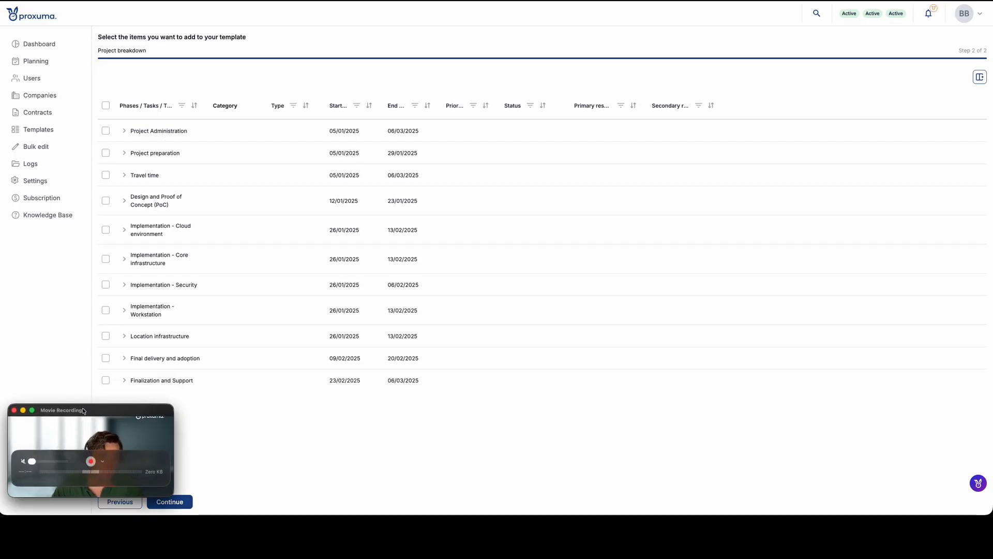
click(106, 105)
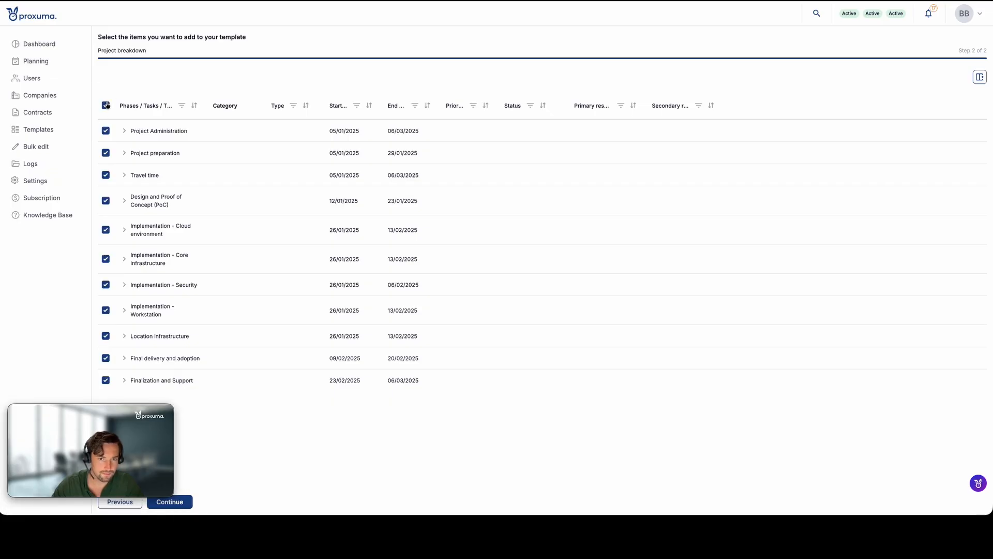
mouse_move(100, 417)
drag(100, 417, 100, 384)
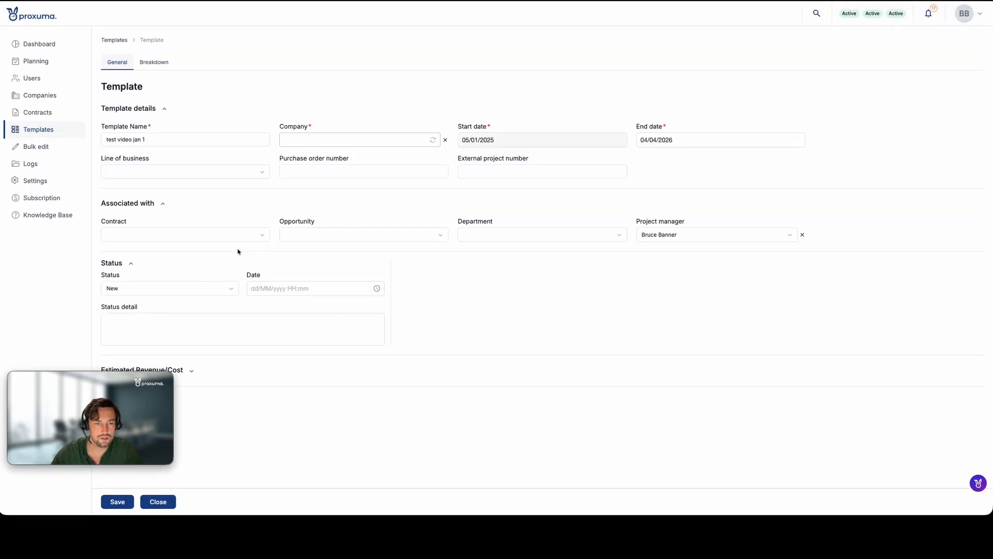
Set the template's end date to 30/04/2025 and save the template
click(698, 140)
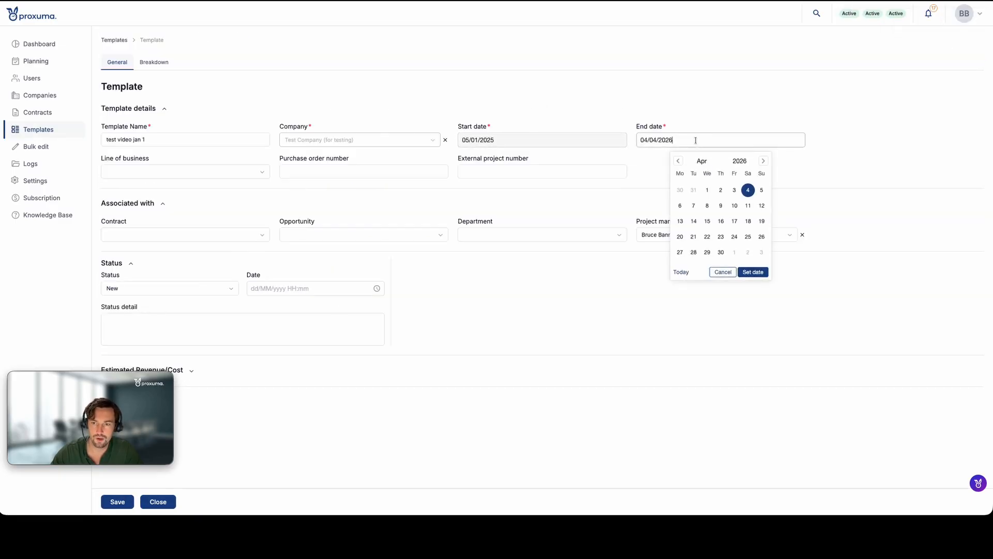
click(738, 159)
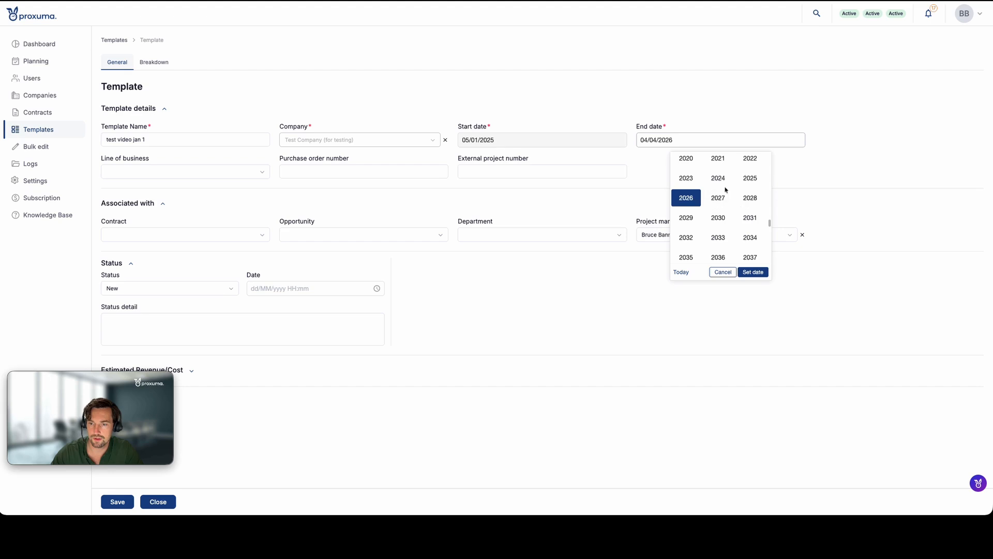
click(749, 179)
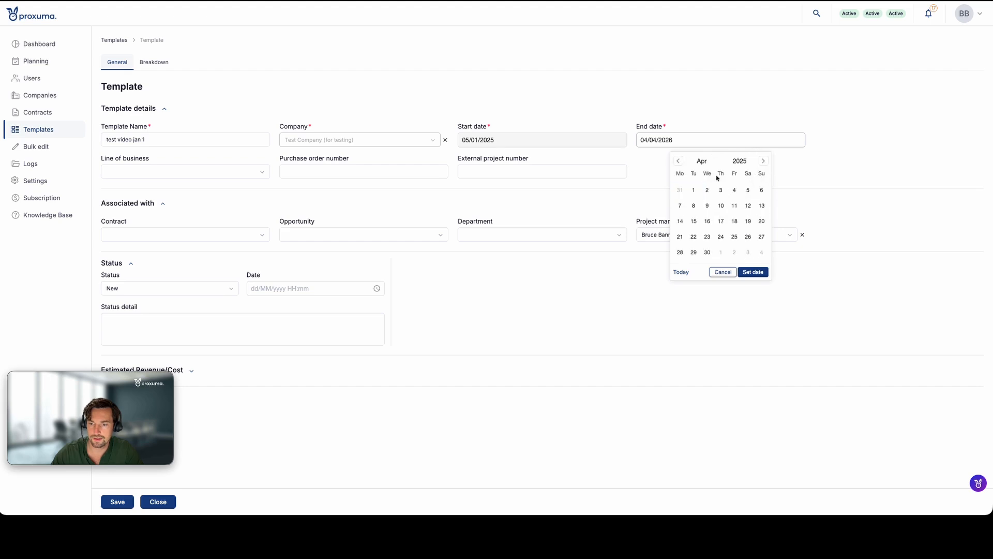
click(707, 253)
click(743, 271)
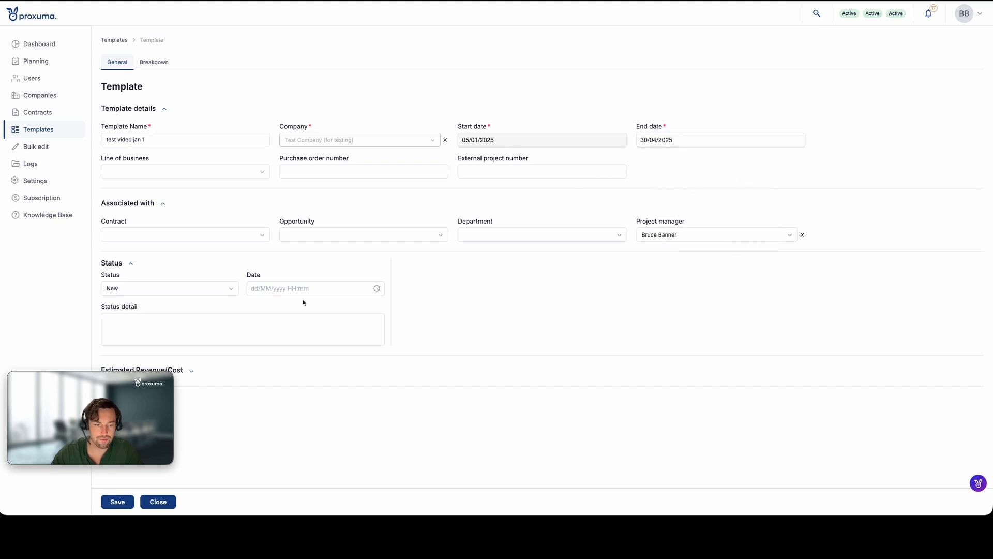
click(118, 501)
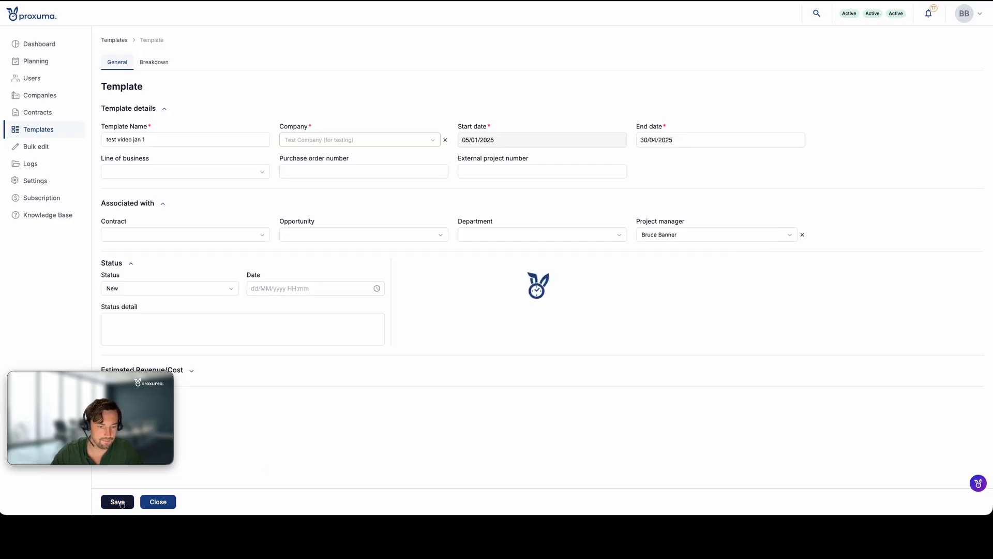